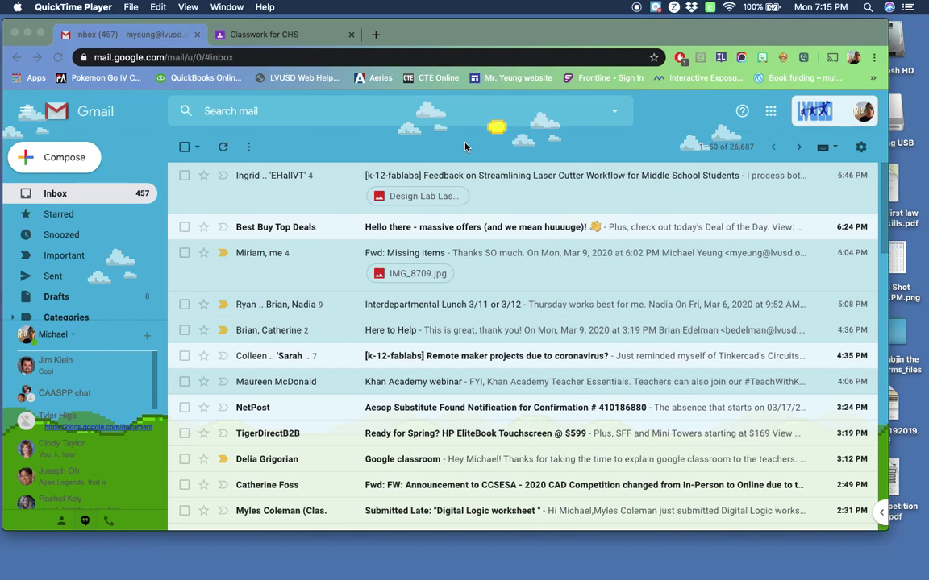
Launch Google Meet in a new tab from the Google apps list
{"action": "left_click", "coordinate": [771, 117]}
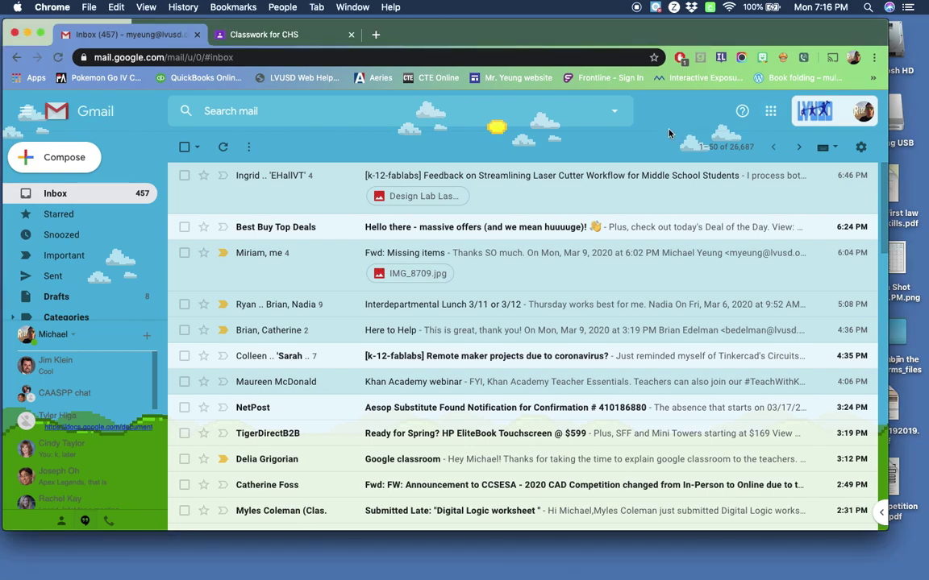
{"action": "left_click", "coordinate": [772, 112]}
{"action": "scroll", "coordinate": [752, 276], "scroll_direction": "down", "scroll_amount": 5}
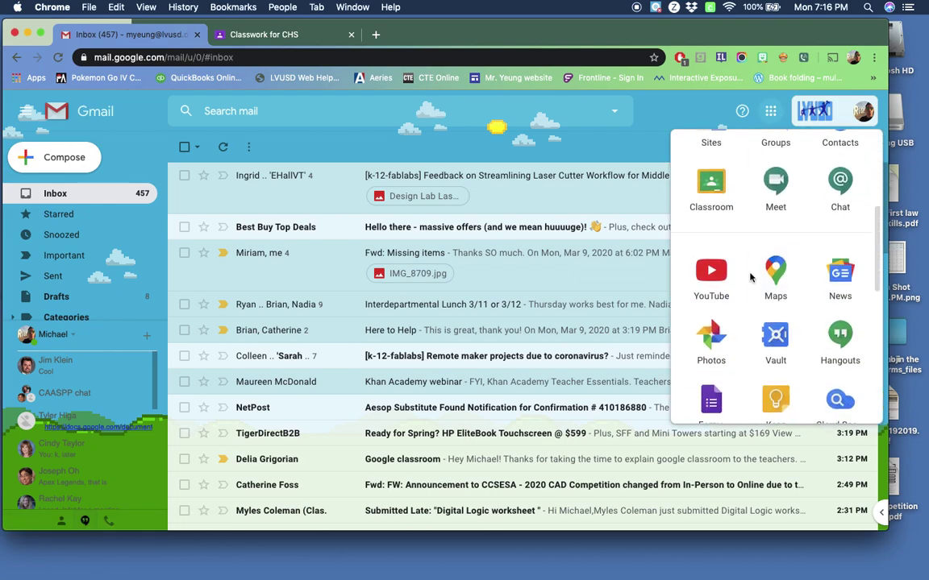
{"action": "scroll", "coordinate": [750, 277], "scroll_direction": "down", "scroll_amount": 1}
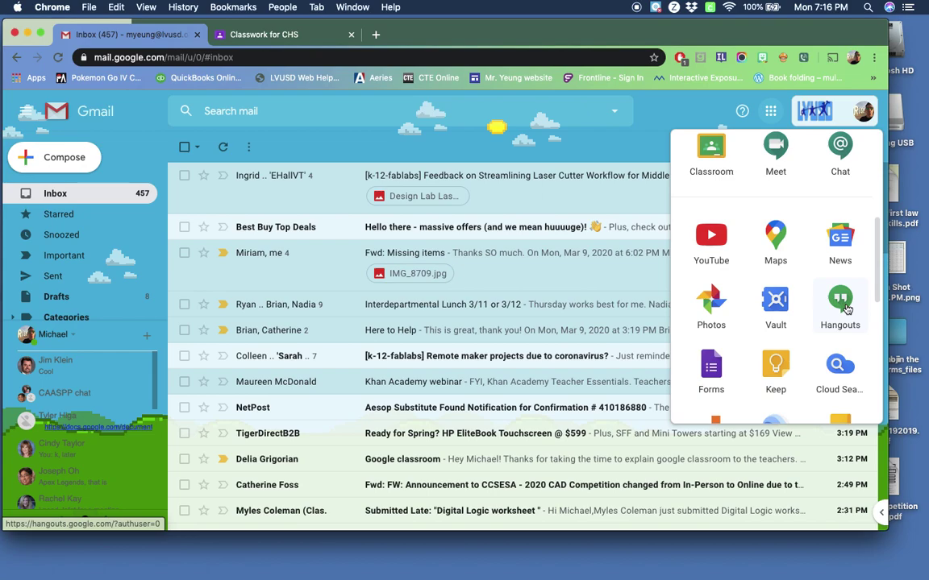
{"action": "scroll", "coordinate": [775, 242], "scroll_direction": "up", "scroll_amount": 2}
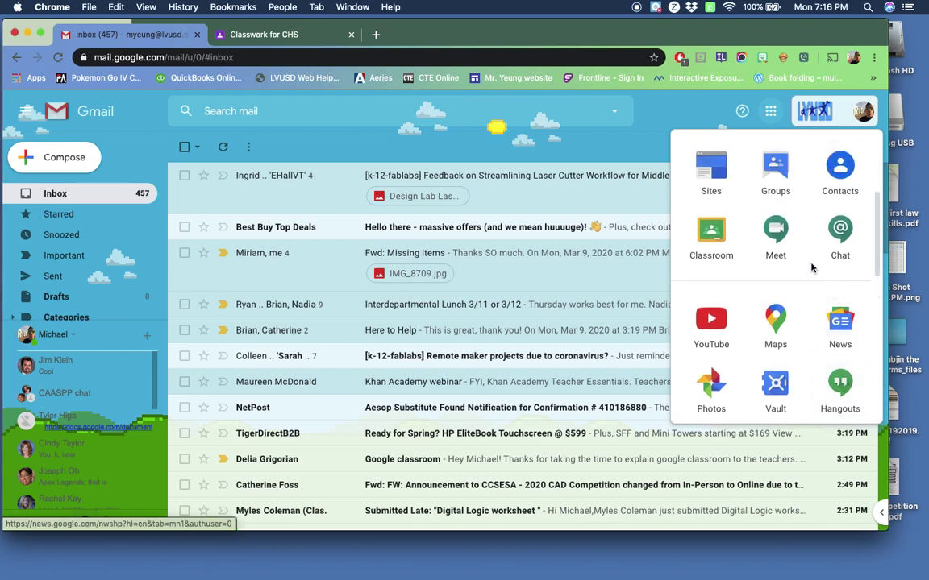
{"action": "left_click", "coordinate": [776, 234]}
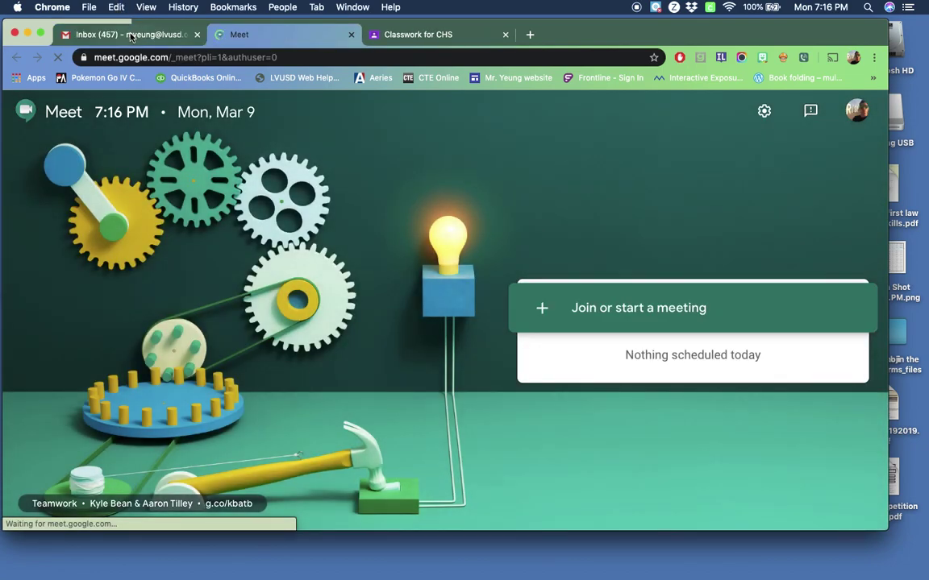
Return to the Gmail inbox and reopen the Google apps list to browse it
{"action": "left_click", "coordinate": [127, 35]}
{"action": "left_click", "coordinate": [665, 117]}
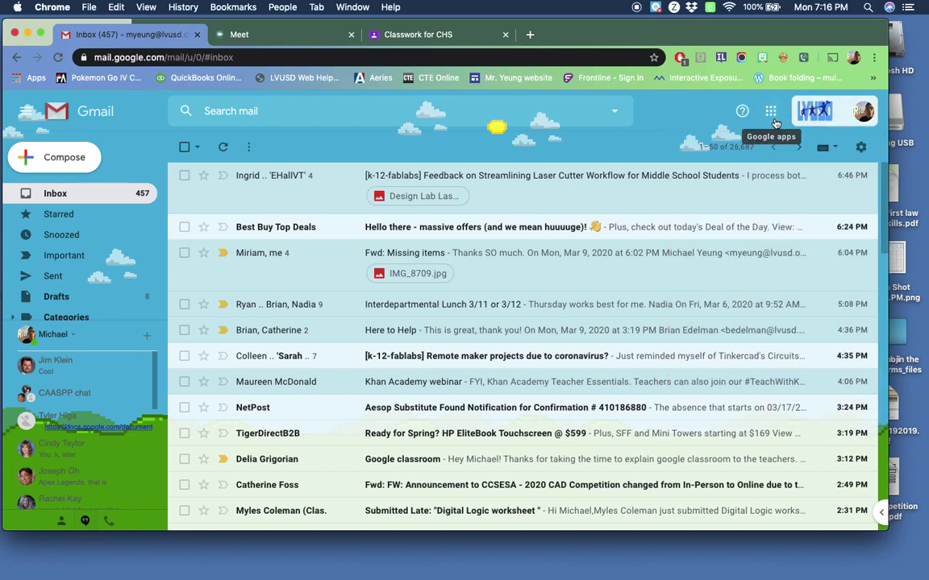
{"action": "left_click", "coordinate": [772, 111]}
{"action": "scroll", "coordinate": [774, 258], "scroll_direction": "down", "scroll_amount": 1}
{"action": "scroll", "coordinate": [774, 259], "scroll_direction": "down", "scroll_amount": 5}
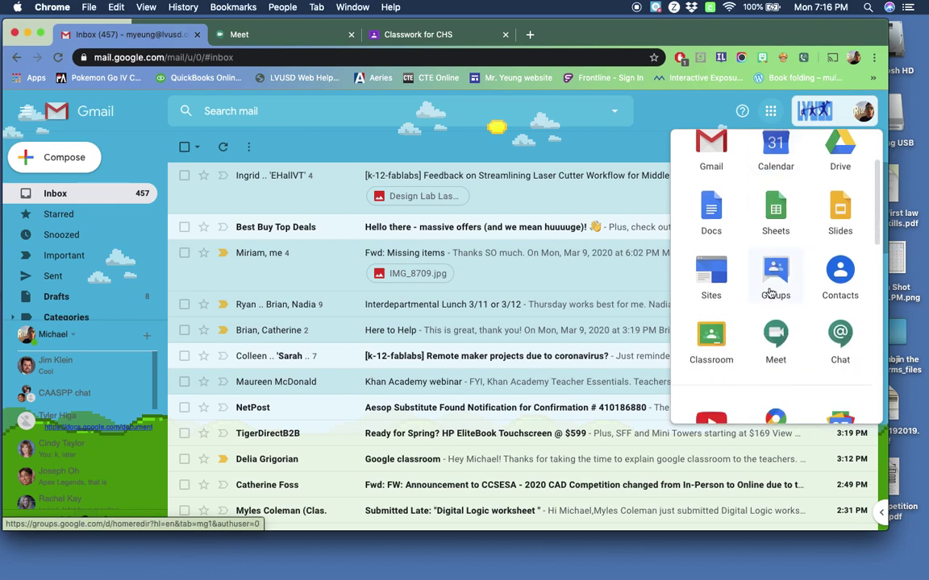
{"action": "scroll", "coordinate": [770, 355], "scroll_direction": "up", "scroll_amount": 6}
{"action": "scroll", "coordinate": [769, 355], "scroll_direction": "down", "scroll_amount": 7}
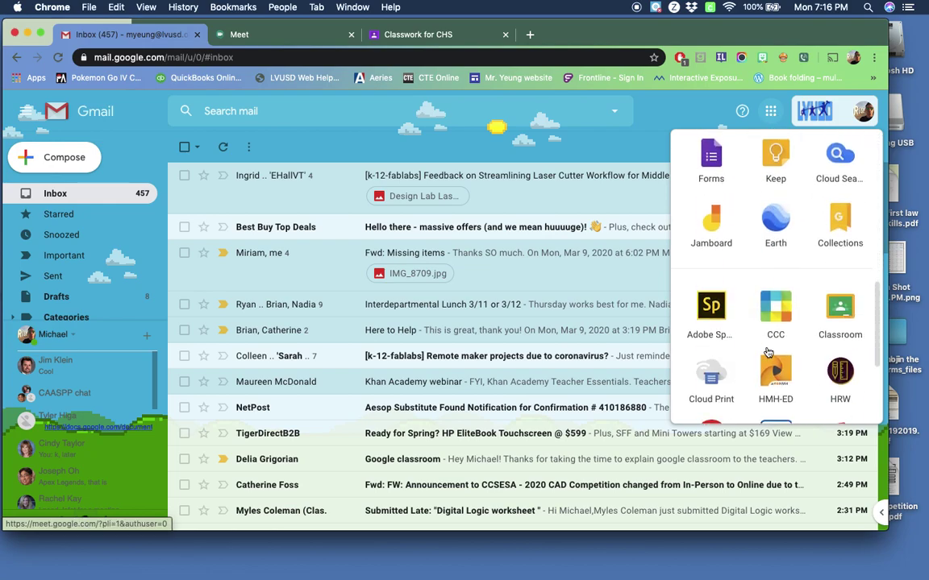
{"action": "scroll", "coordinate": [768, 355], "scroll_direction": "up", "scroll_amount": 8}
{"action": "scroll", "coordinate": [768, 355], "scroll_direction": "down", "scroll_amount": 2}
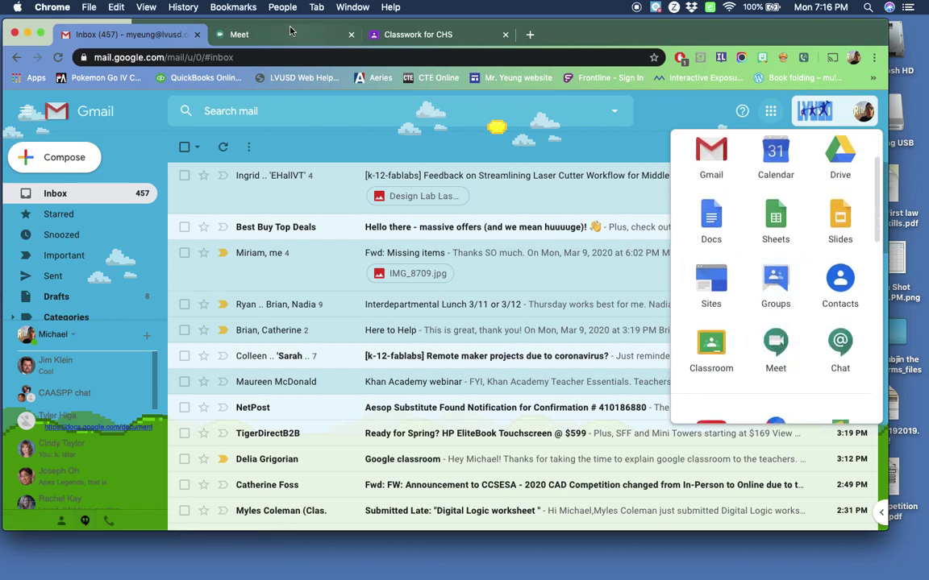
Review Meet's audio device settings, then bring up the Join or start a meeting dialog
{"action": "left_click", "coordinate": [261, 31]}
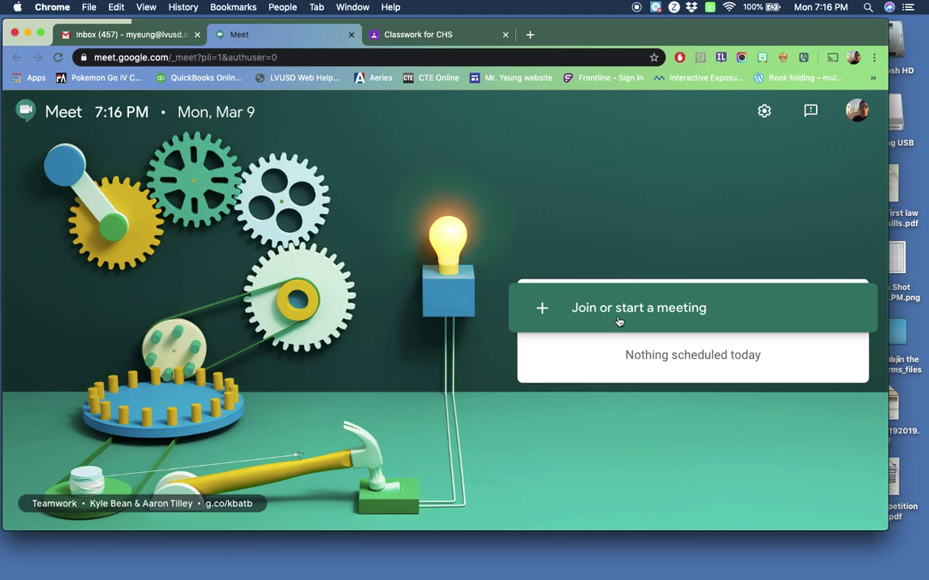
{"action": "left_click", "coordinate": [764, 113]}
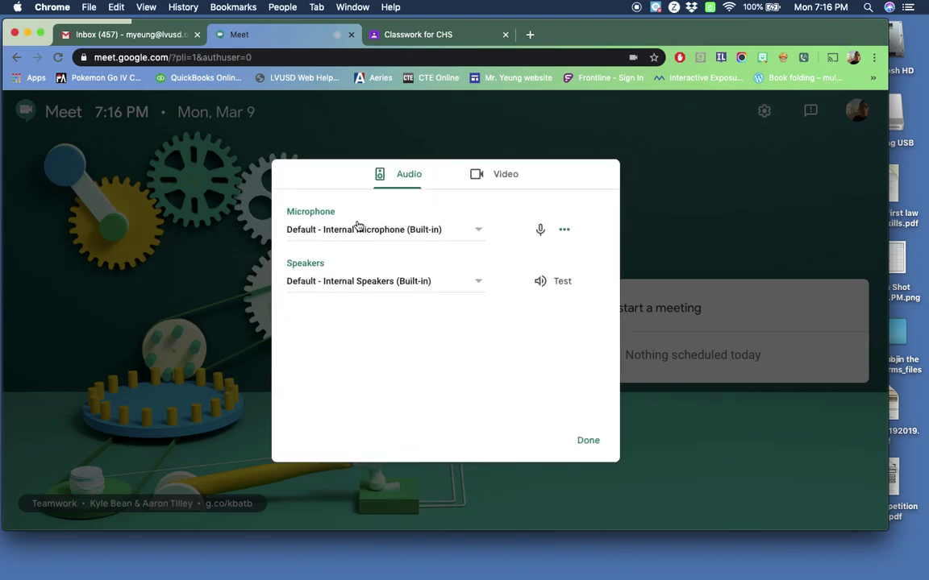
{"action": "left_click", "coordinate": [587, 449]}
{"action": "left_click", "coordinate": [582, 314]}
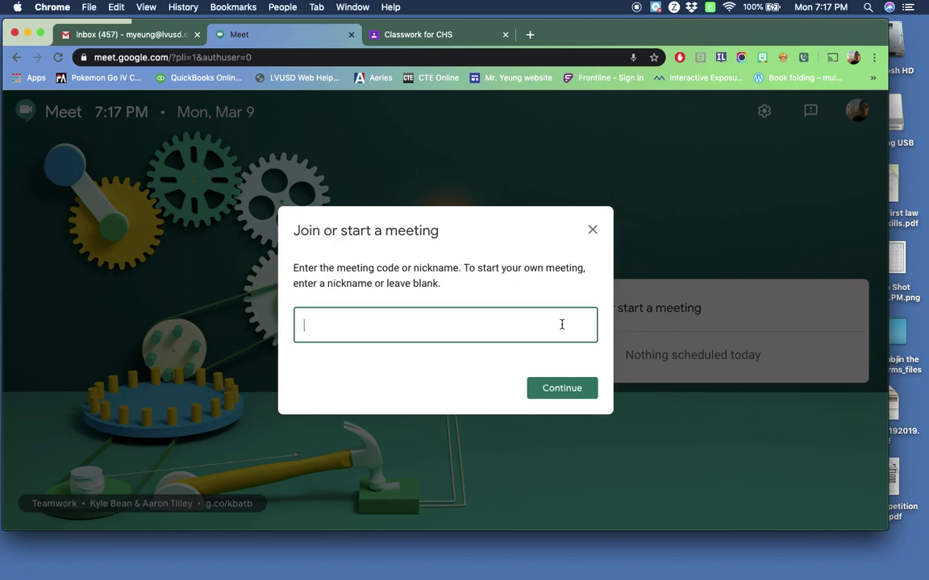
{"action": "type", "text": "Test"}
{"action": "key", "text": "BackSpace"}
{"action": "key", "text": "BackSpace"}
{"action": "key", "text": "BackSpace"}
{"action": "type", "text": "Yune"}
{"action": "key", "text": "BackSpace"}
{"action": "key", "text": "BackSpace"}
{"action": "key", "text": "BackSpace"}
{"action": "type", "text": "eung/"}
{"action": "key", "text": "BackSpace"}
{"action": "type", "text": "/"}
{"action": "key", "text": "BackSpace"}
{"action": "type", "text": "-period 1"}
{"action": "left_click", "coordinate": [566, 392]}
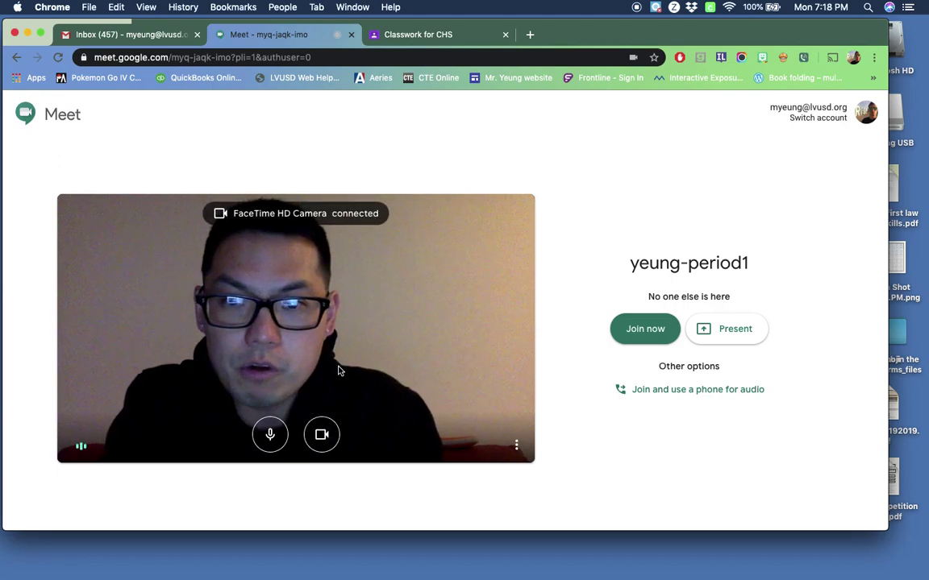
{"action": "left_click", "coordinate": [332, 440]}
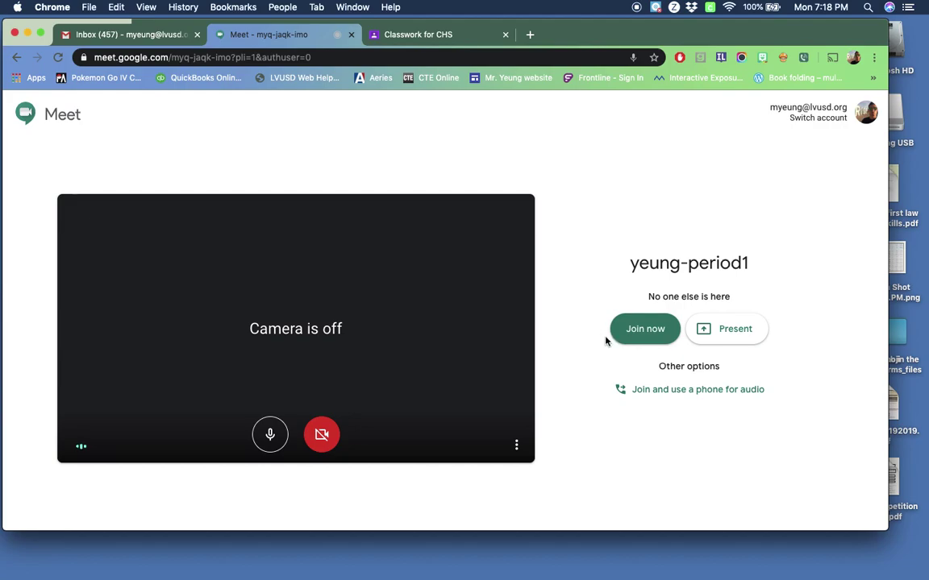
{"action": "left_click", "coordinate": [629, 331]}
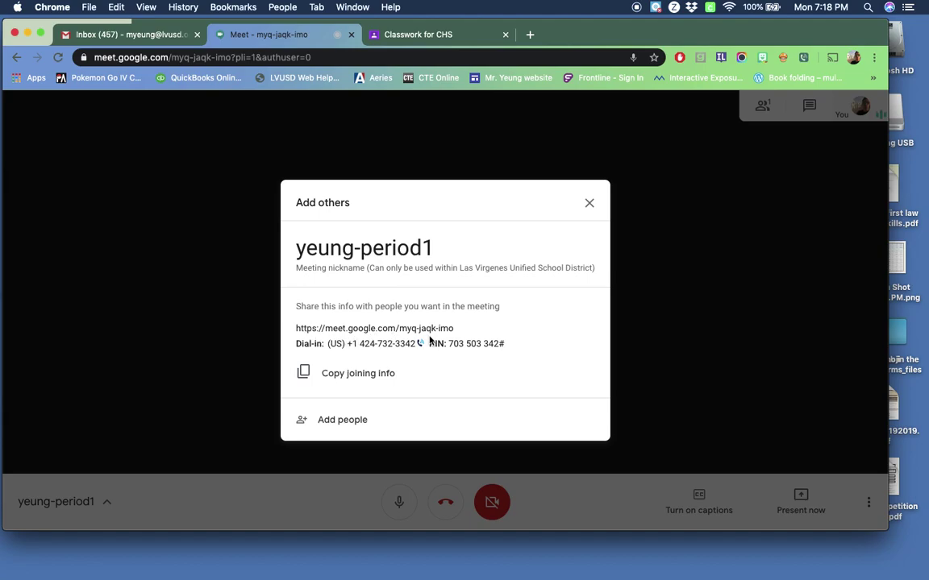
{"action": "left_click", "coordinate": [361, 380]}
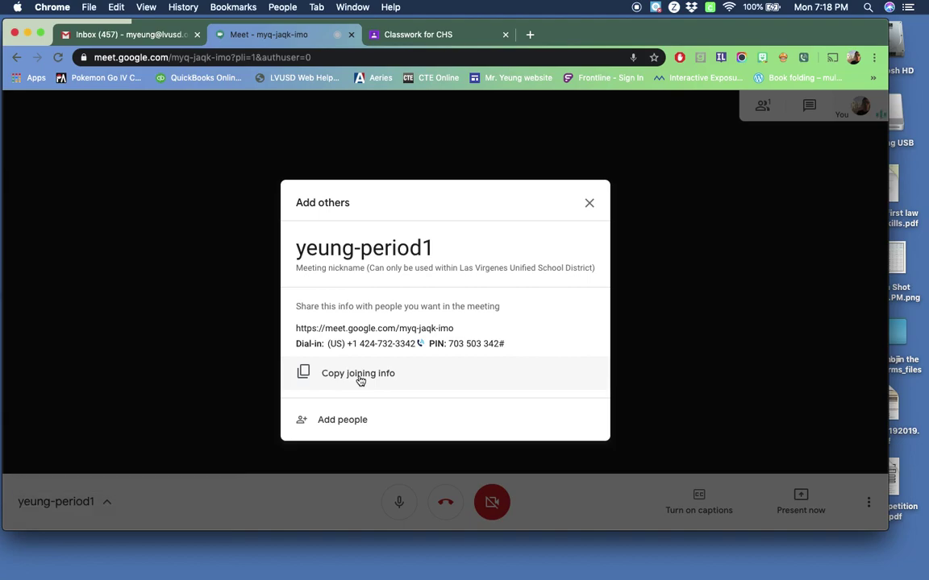
{"action": "left_click", "coordinate": [348, 377]}
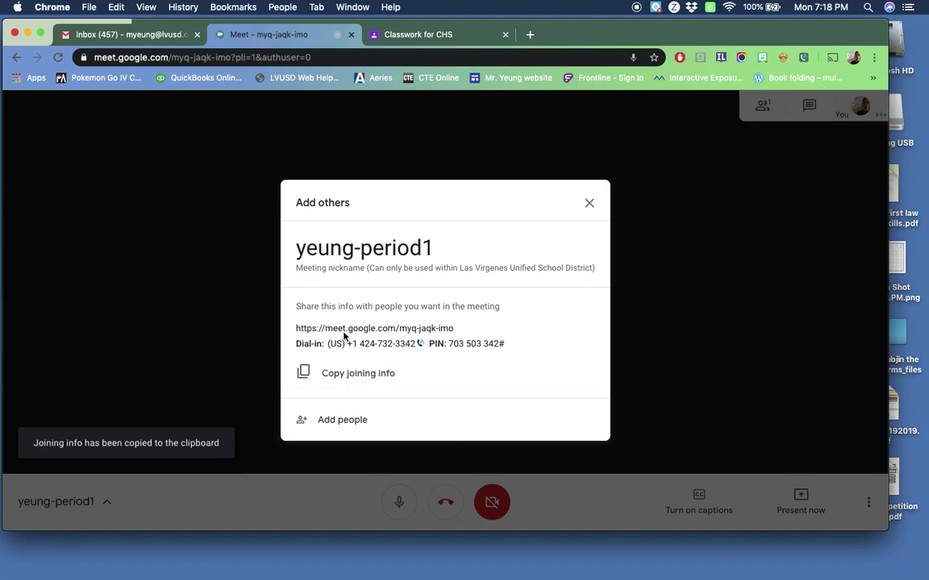
{"action": "left_click", "coordinate": [129, 35]}
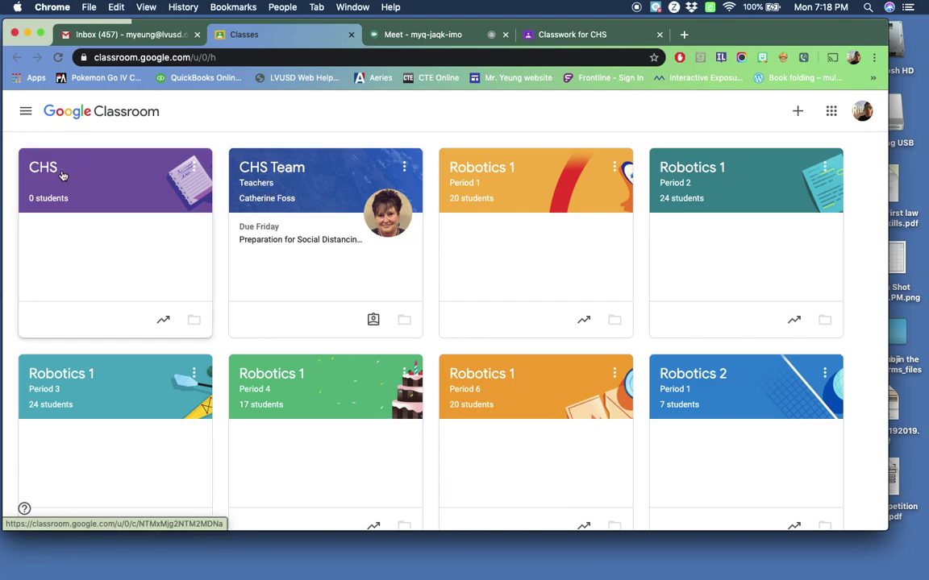
Paste the copied Meet joining info into a new CHS class post and publish it
{"action": "left_click", "coordinate": [63, 176]}
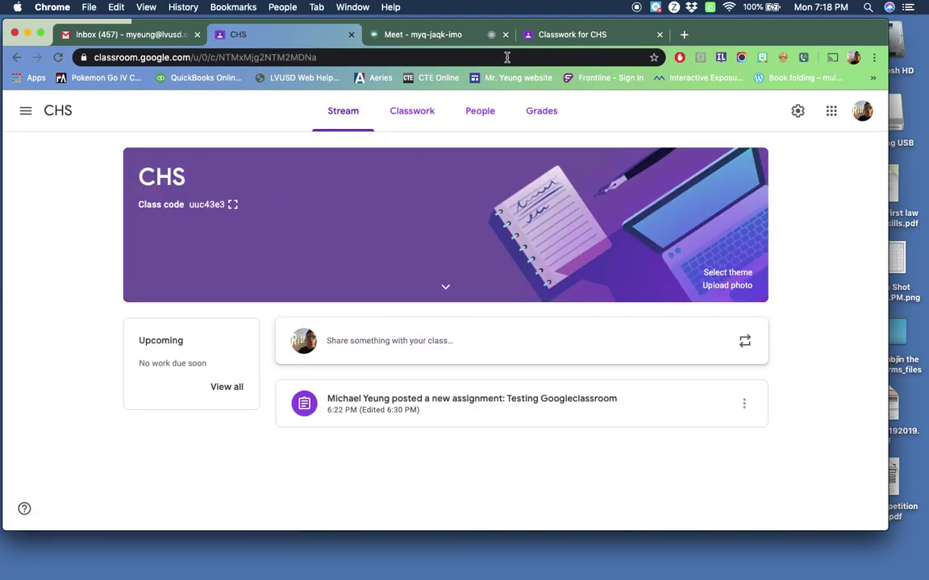
{"action": "left_click", "coordinate": [398, 350]}
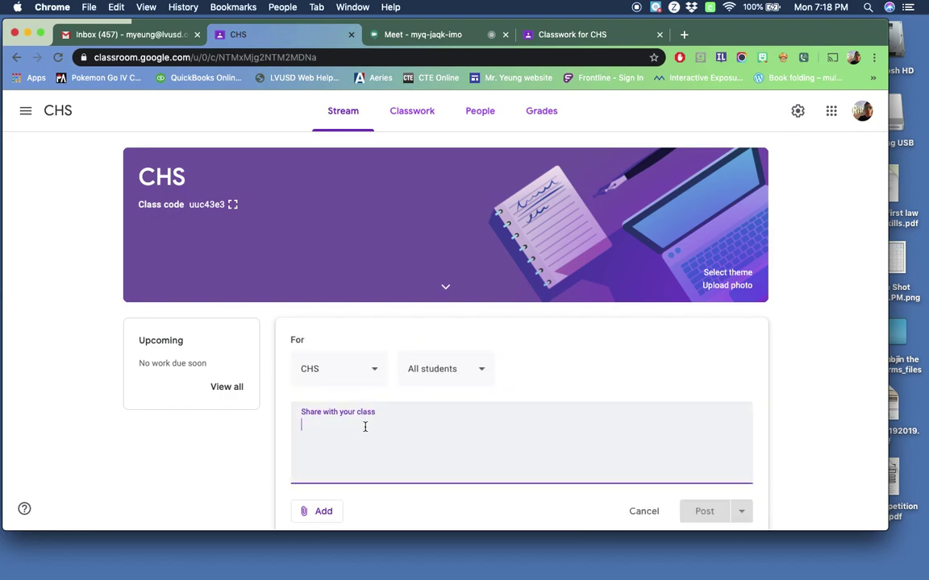
{"action": "right_click", "coordinate": [364, 427]}
{"action": "left_click", "coordinate": [393, 434]}
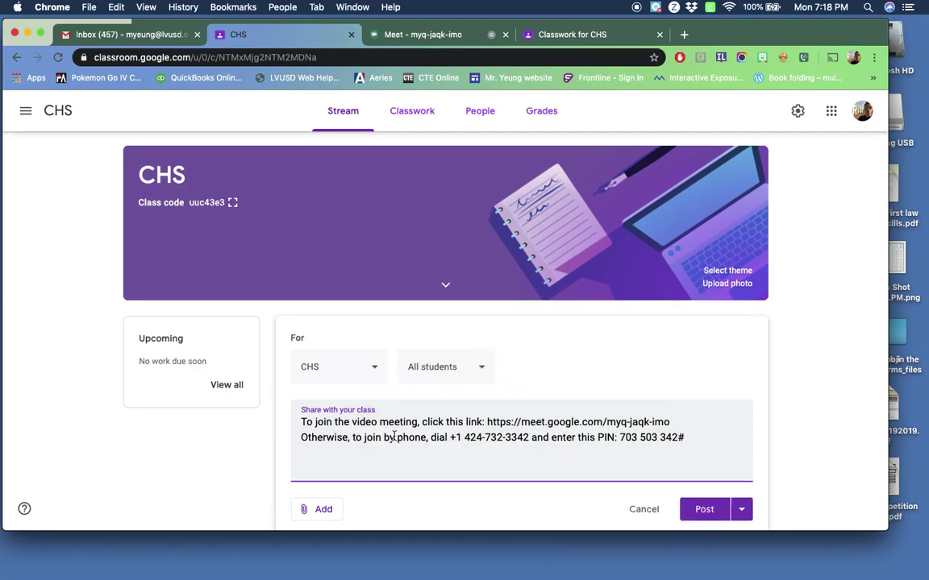
{"action": "scroll", "coordinate": [393, 436], "scroll_direction": "down", "scroll_amount": 1}
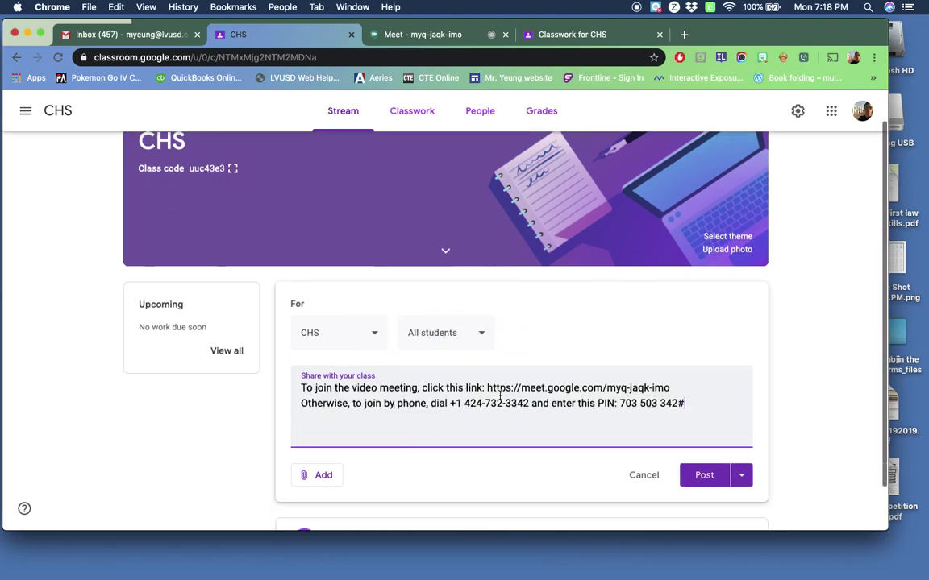
{"action": "left_click", "coordinate": [704, 478]}
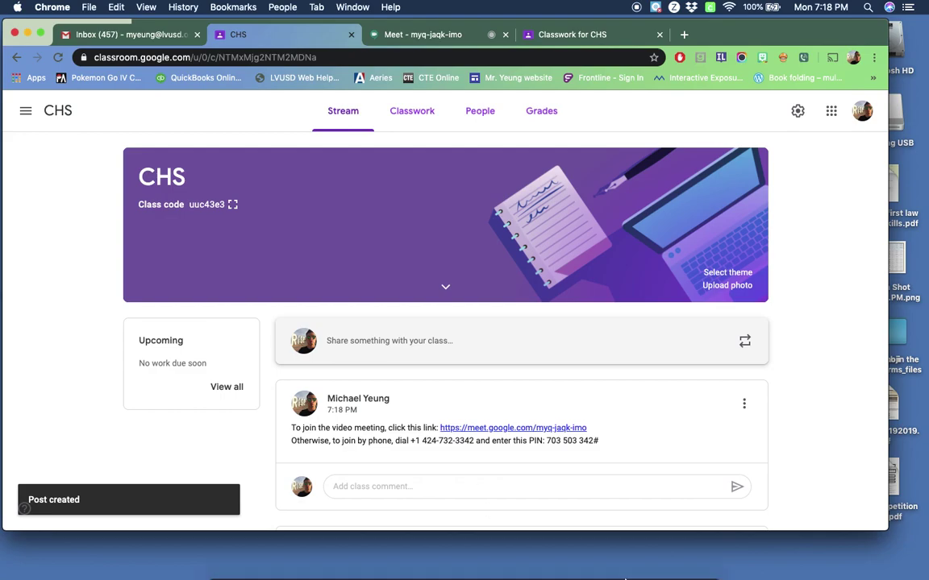
Send a Gmail message with the pasted joining info to the second account's address
{"action": "left_click", "coordinate": [152, 37]}
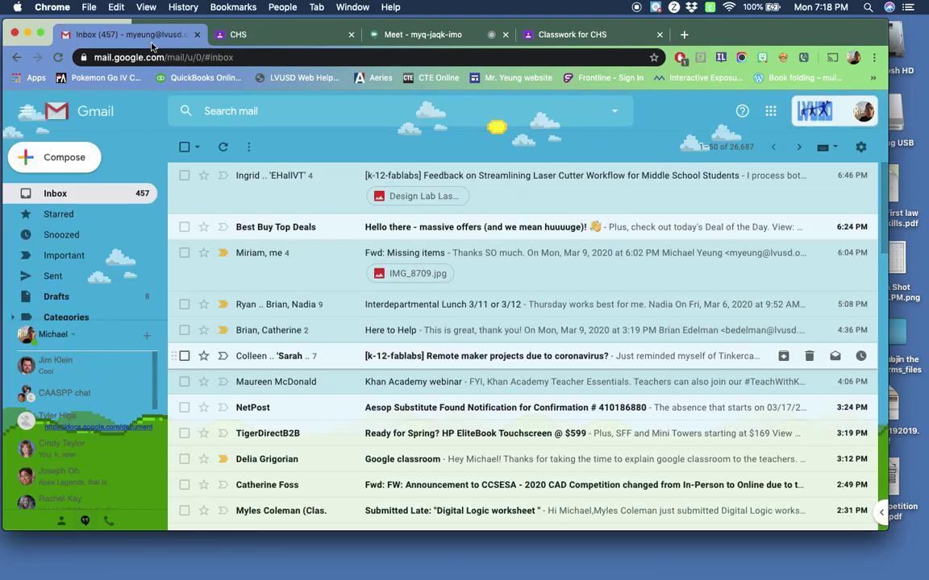
{"action": "left_click", "coordinate": [72, 160]}
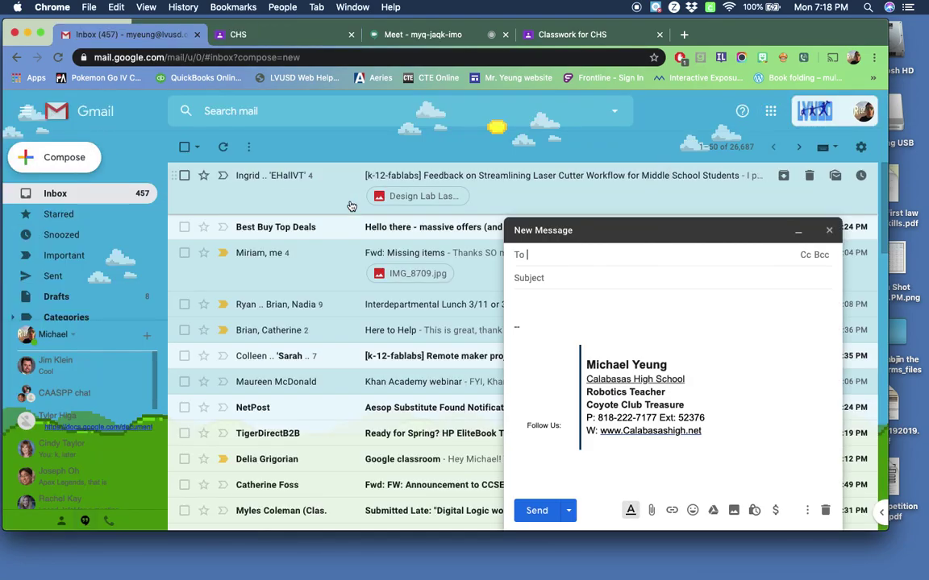
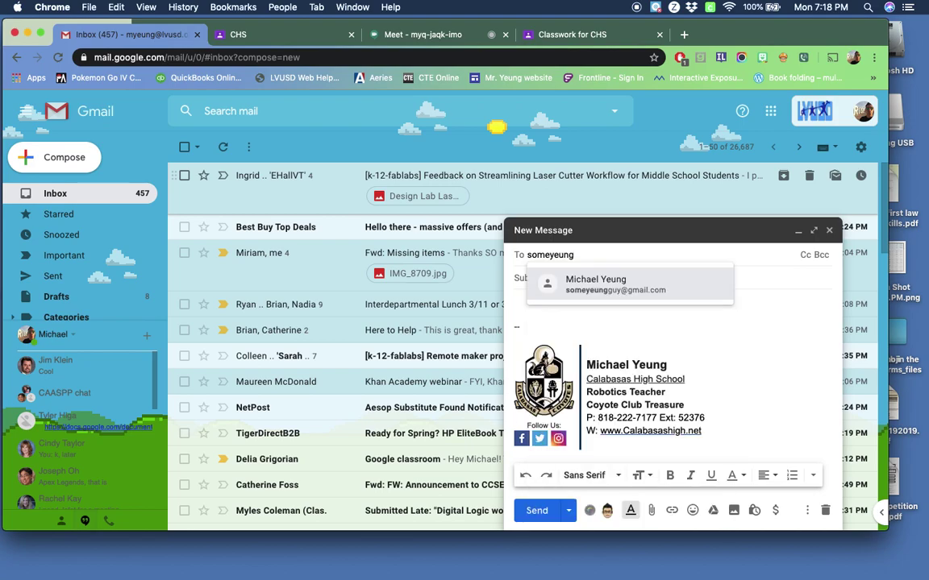
{"action": "key", "text": "Return"}
{"action": "left_click", "coordinate": [565, 297]}
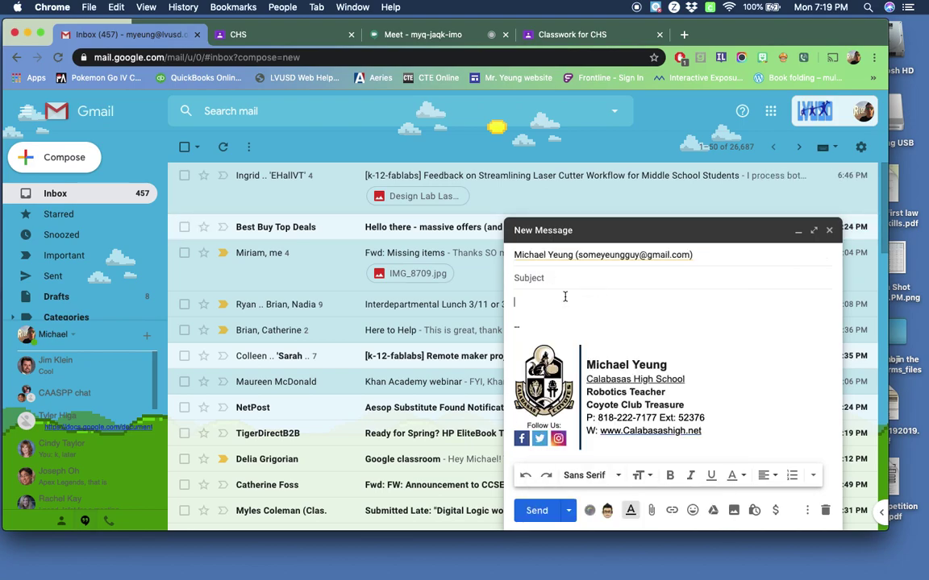
{"action": "key", "text": "super+v"}
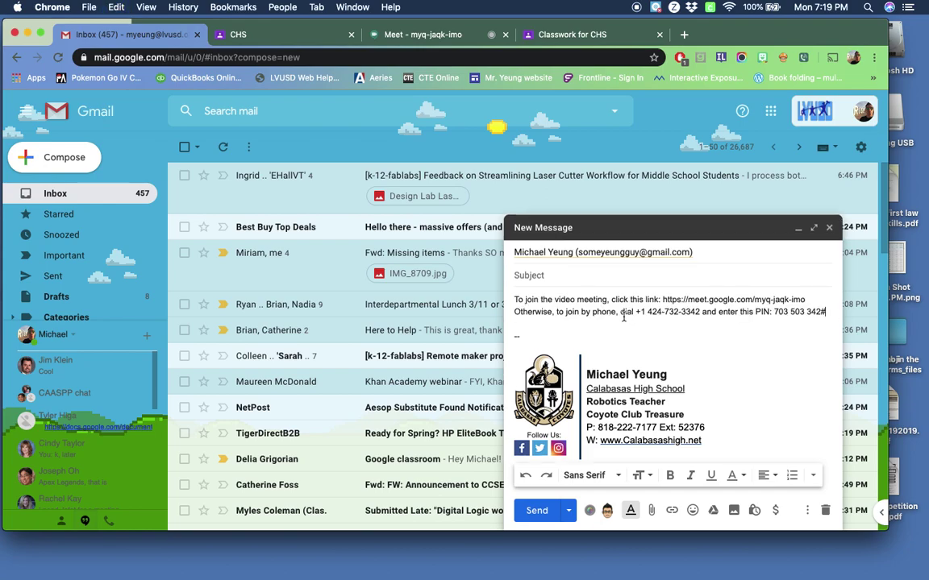
{"action": "left_click", "coordinate": [534, 509]}
{"action": "left_click", "coordinate": [258, 34]}
{"action": "left_click", "coordinate": [399, 36]}
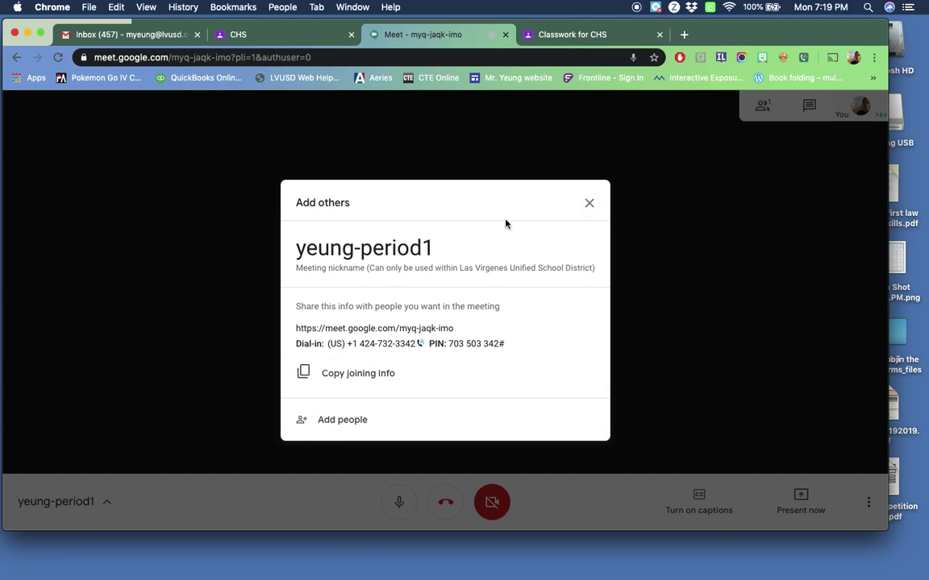
Scroll through the Add people suggestions, then close the invite dialog
{"action": "left_click", "coordinate": [345, 424]}
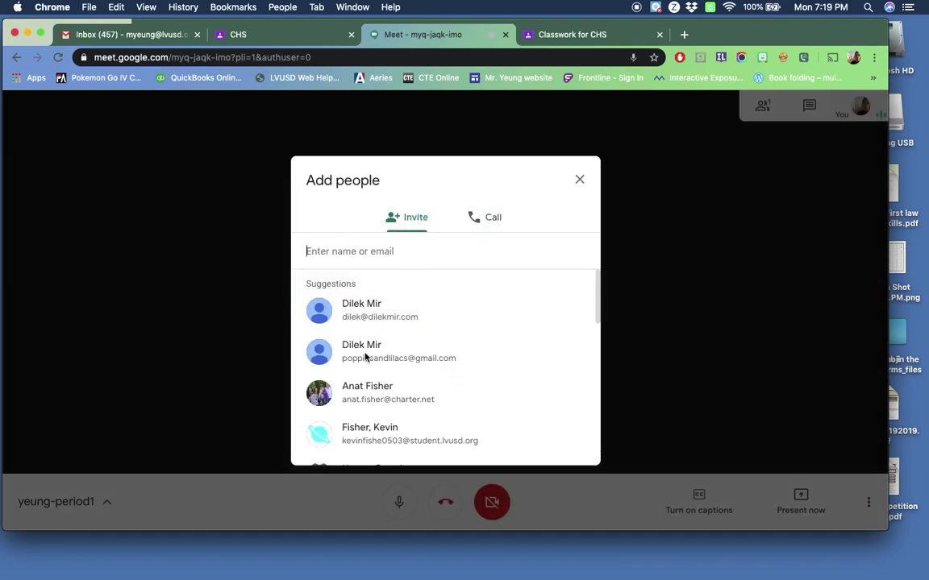
{"action": "scroll", "coordinate": [367, 364], "scroll_direction": "down", "scroll_amount": 15}
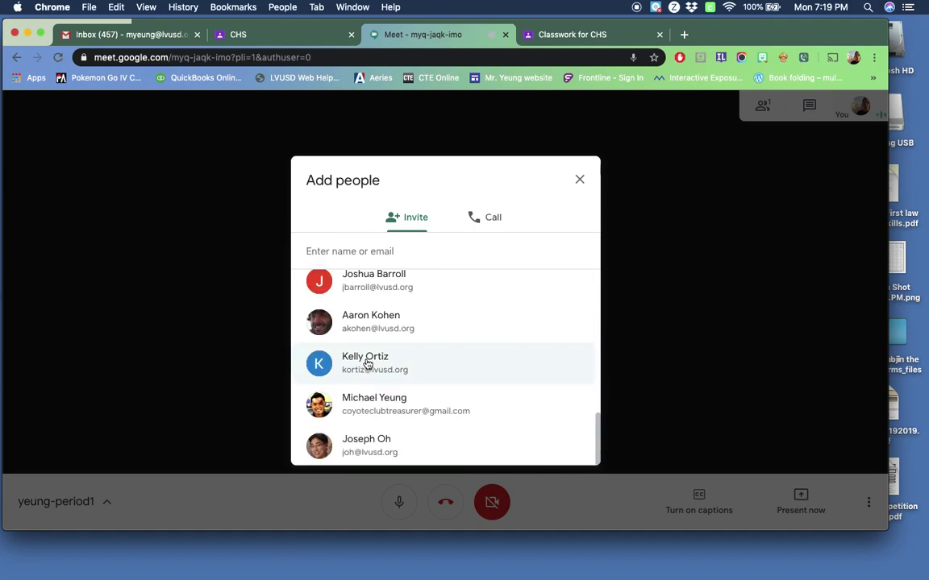
{"action": "scroll", "coordinate": [366, 365], "scroll_direction": "up", "scroll_amount": 15}
{"action": "left_click", "coordinate": [581, 180]}
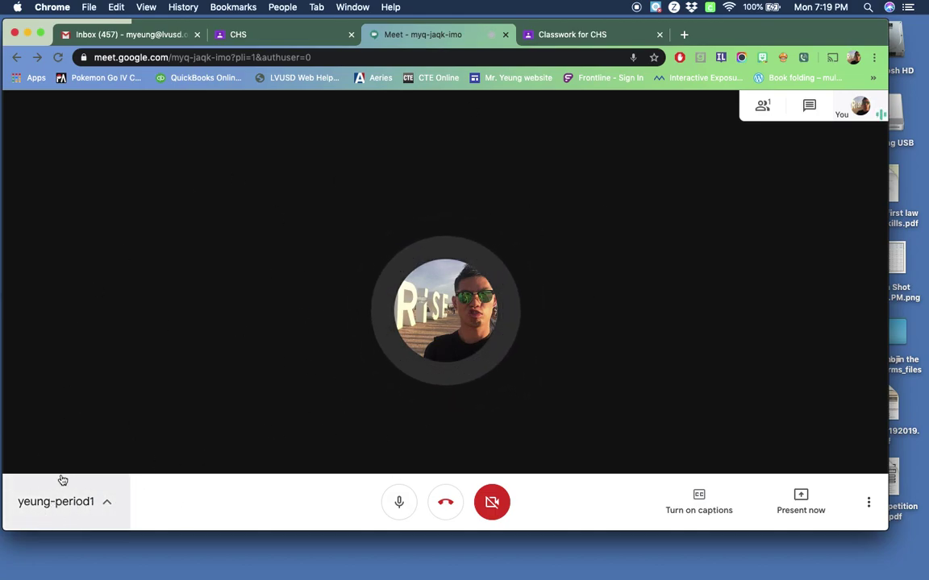
Look over the meeting's Details and Attachments, then close the panel
{"action": "left_click", "coordinate": [110, 504]}
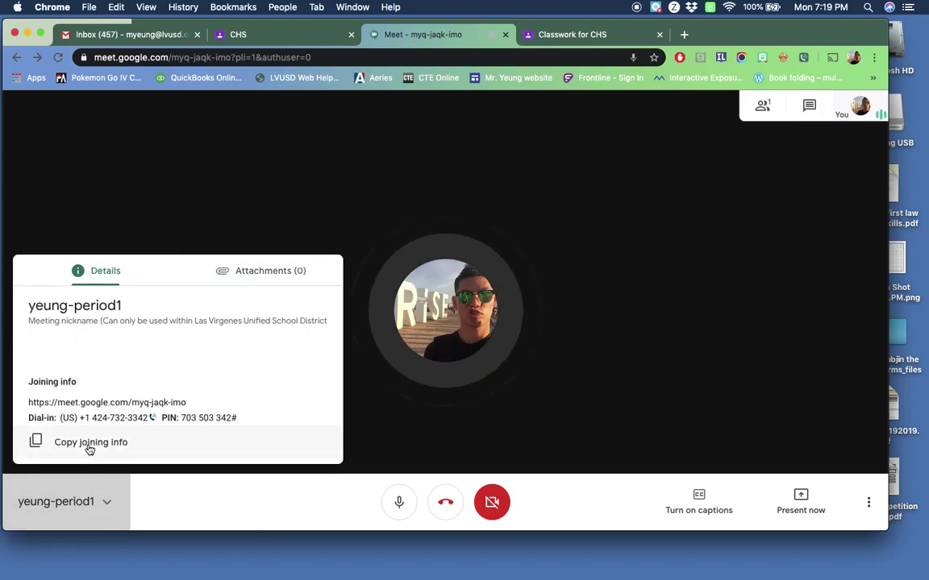
{"action": "left_click", "coordinate": [258, 272]}
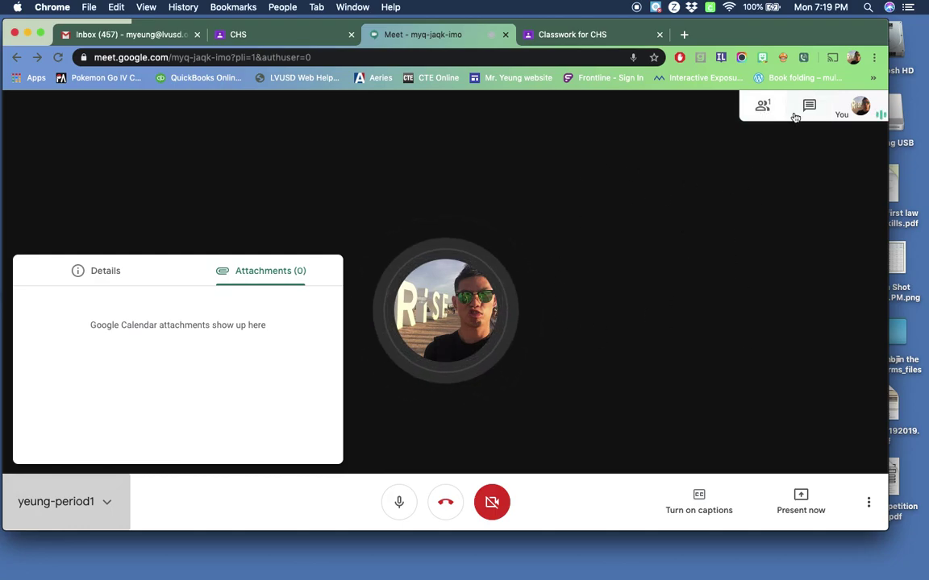
{"action": "left_click", "coordinate": [619, 184]}
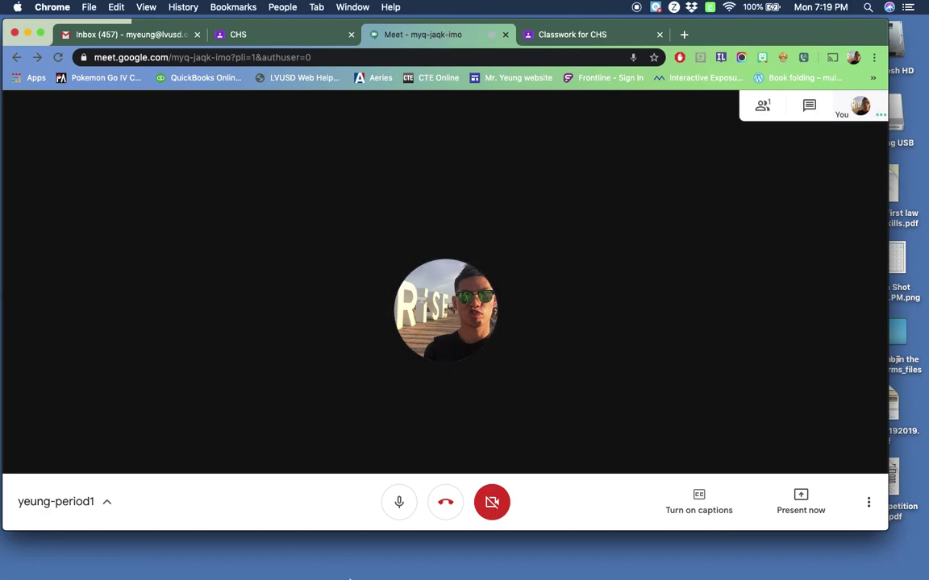
In the second account's Gmail window, open the (no subject) email with the meeting link
{"action": "mouse_move", "coordinate": [436, 553]}
{"action": "left_click", "coordinate": [694, 547]}
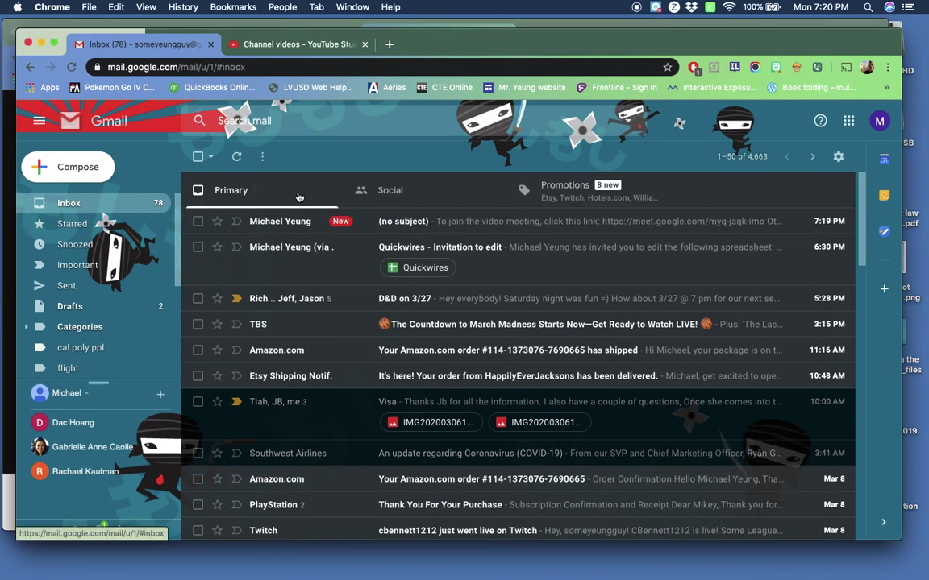
{"action": "left_click", "coordinate": [401, 222]}
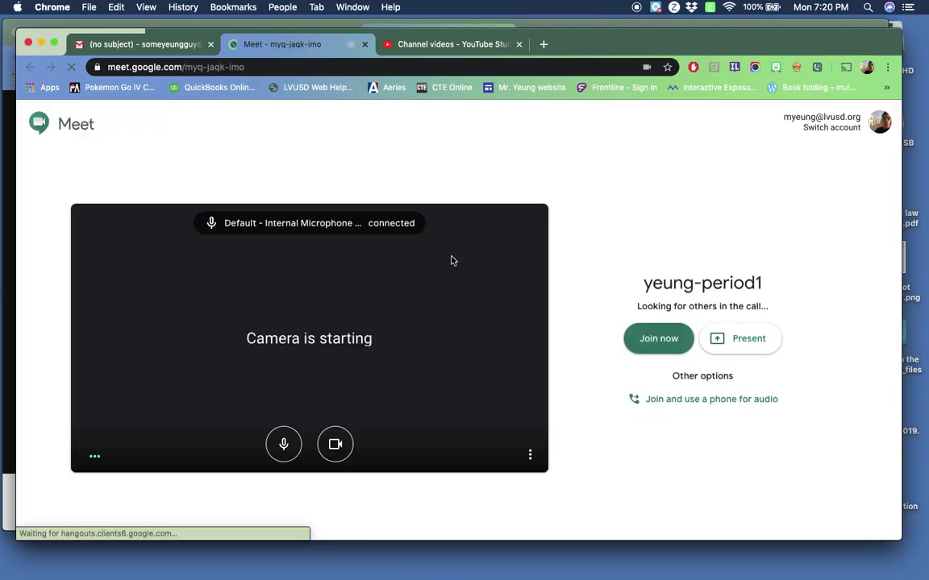
{"action": "left_click", "coordinate": [283, 456]}
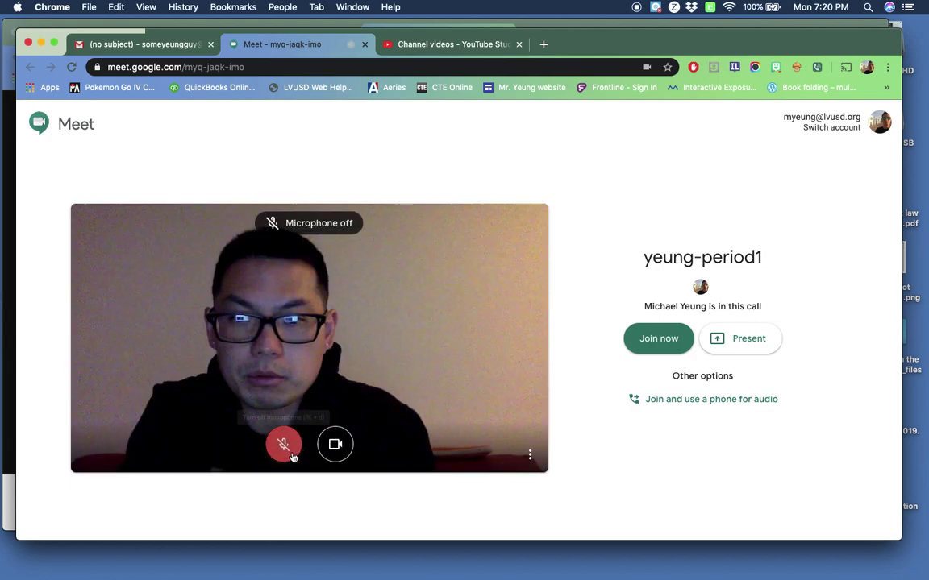
{"action": "left_click", "coordinate": [334, 446]}
{"action": "left_click", "coordinate": [659, 338]}
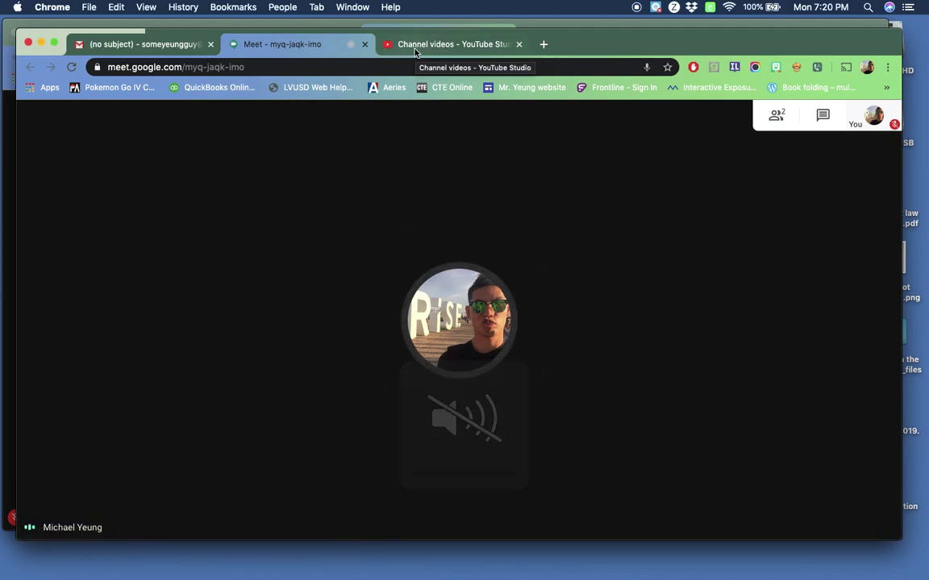
Mute the first window's microphone and arrange both meeting windows so each is visible
{"action": "left_click", "coordinate": [562, 27]}
{"action": "left_click", "coordinate": [399, 502]}
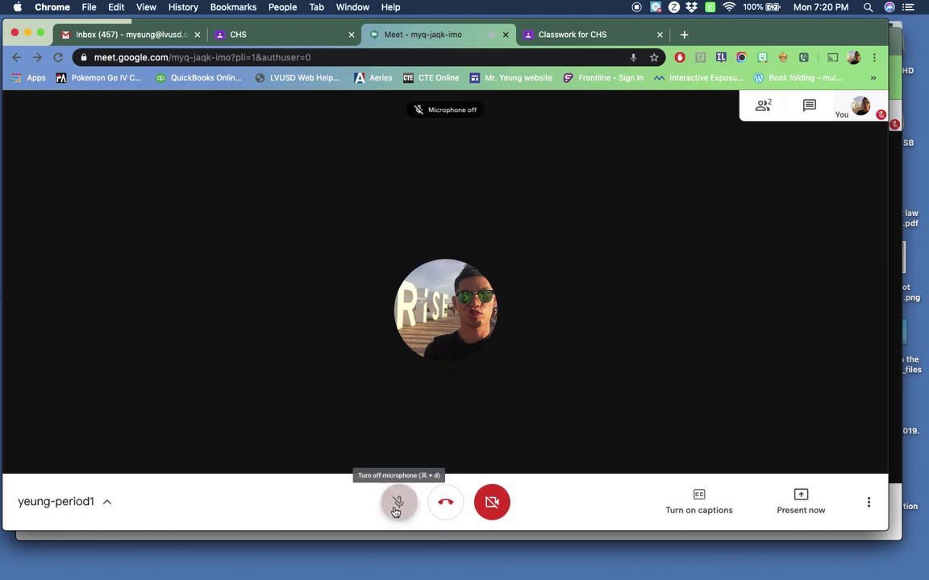
{"action": "left_click", "coordinate": [573, 35]}
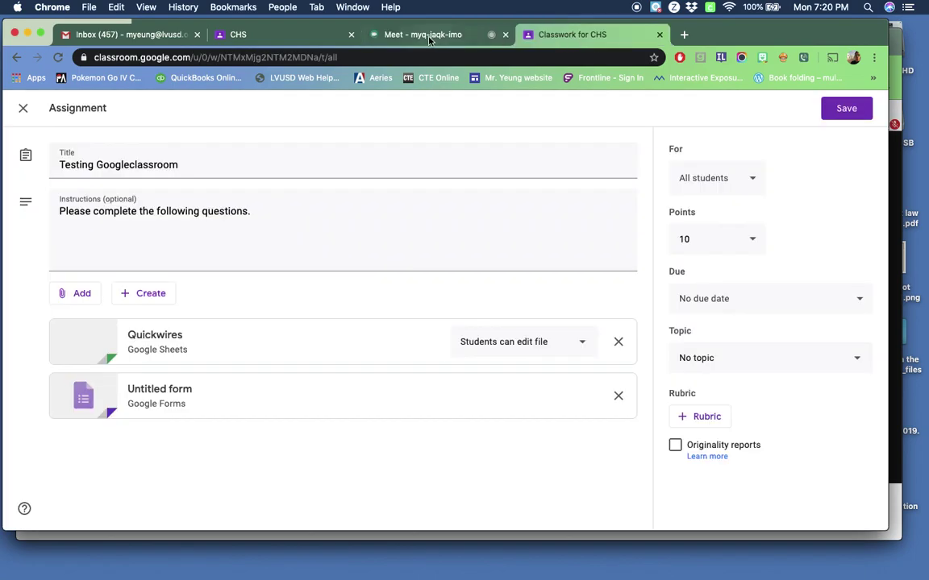
{"action": "left_click", "coordinate": [427, 34]}
{"action": "left_click", "coordinate": [306, 539]}
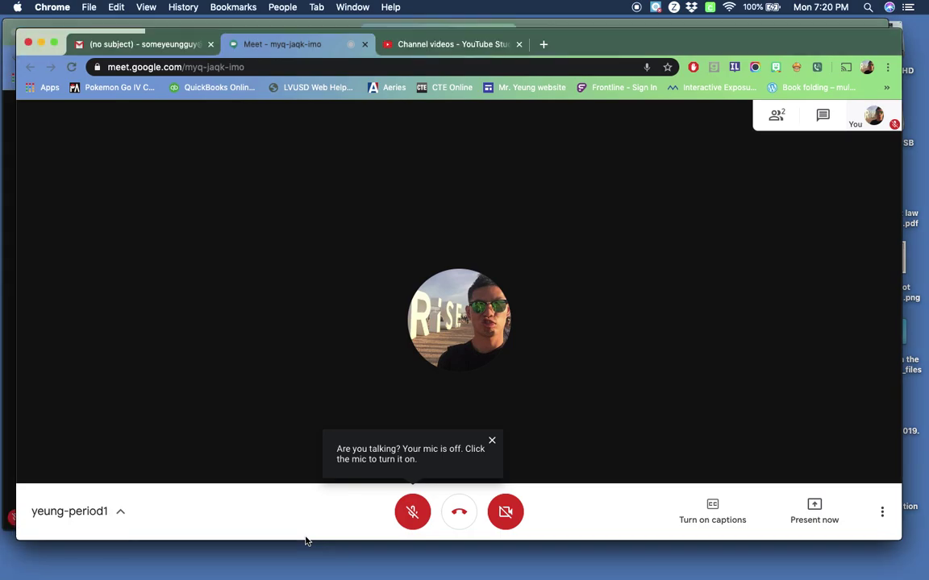
{"action": "left_click_drag", "start_coordinate": [614, 42], "coordinate": [629, 68]}
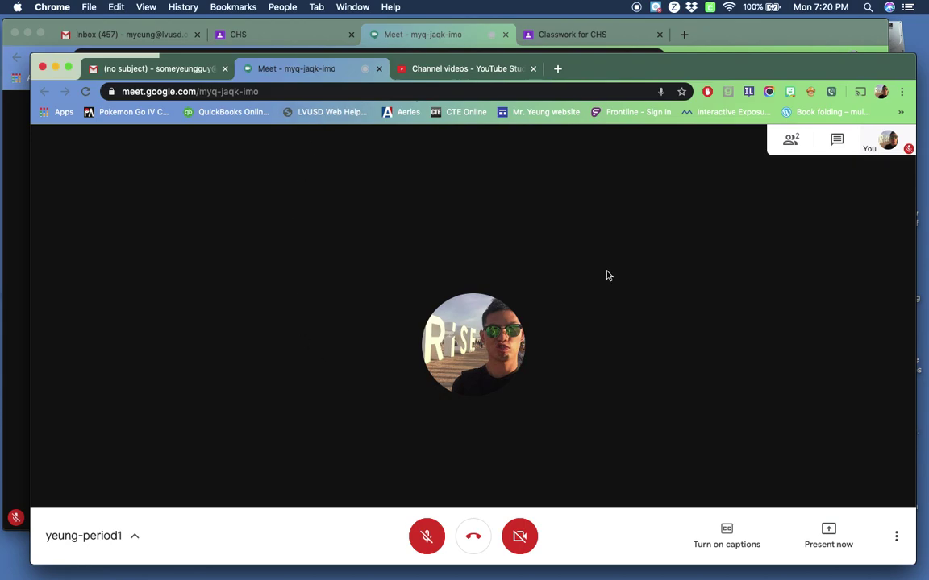
Check the People panel shows two participants, turn on live captions, and unmute the microphone
{"action": "left_click", "coordinate": [791, 140]}
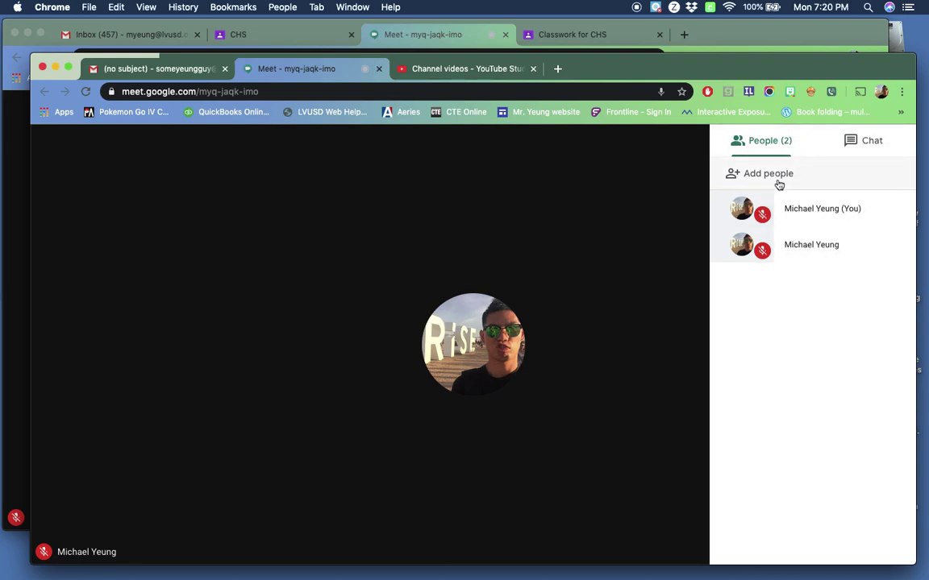
{"action": "left_click", "coordinate": [566, 249]}
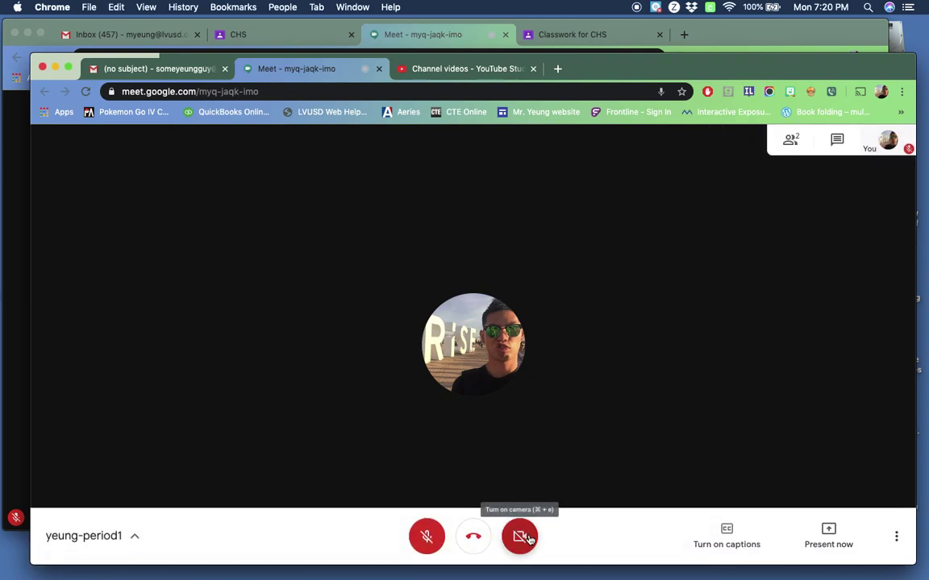
{"action": "left_click", "coordinate": [726, 537]}
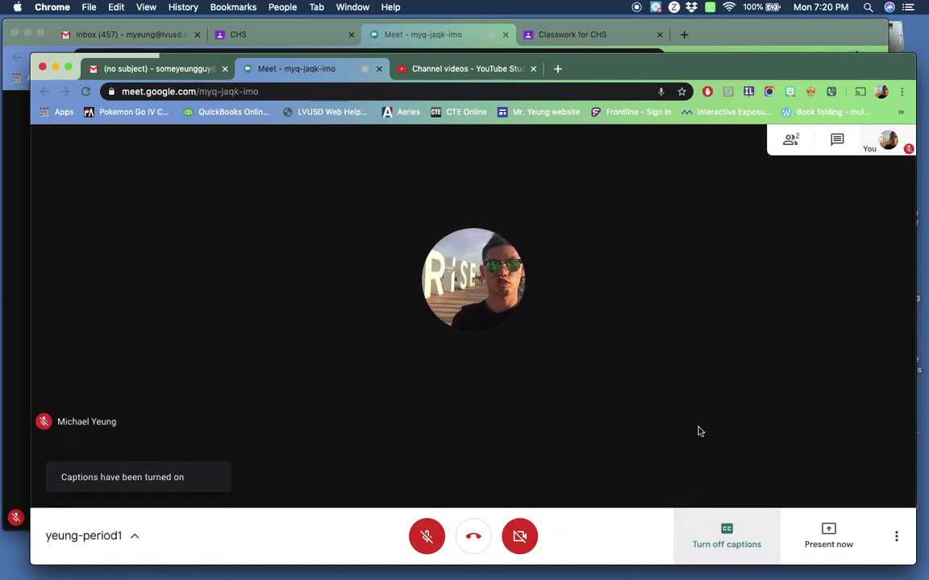
{"action": "left_click", "coordinate": [426, 538]}
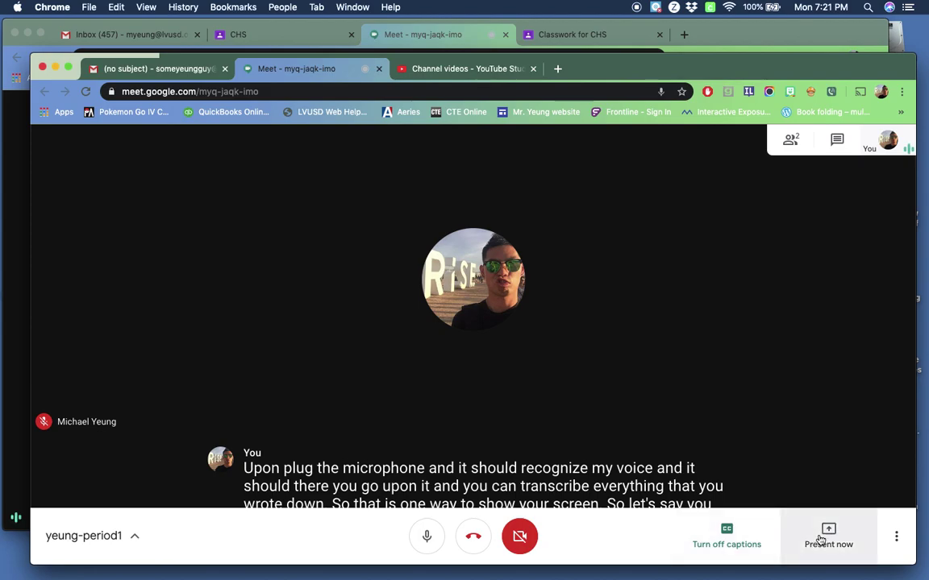
Present your entire screen to the meeting
{"action": "left_click", "coordinate": [820, 537]}
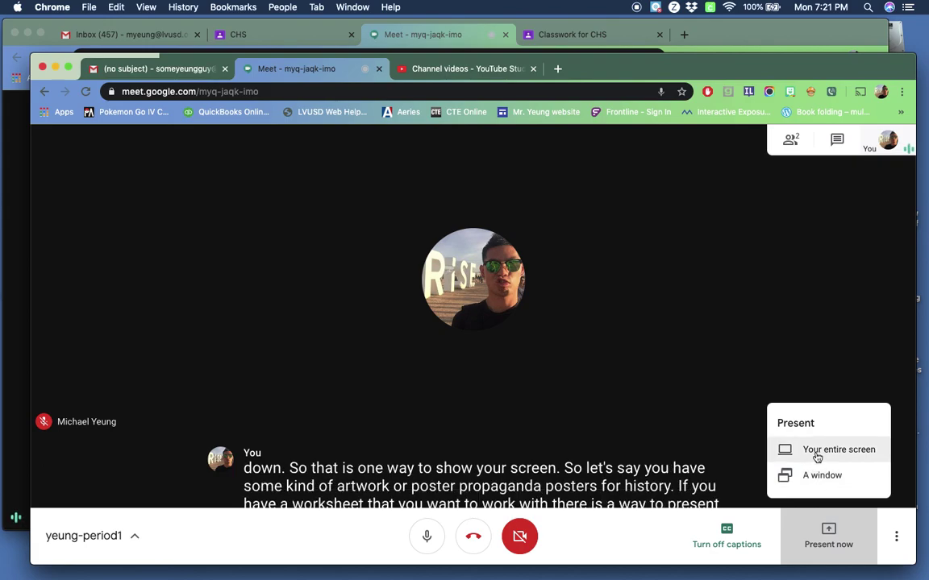
{"action": "left_click", "coordinate": [816, 457]}
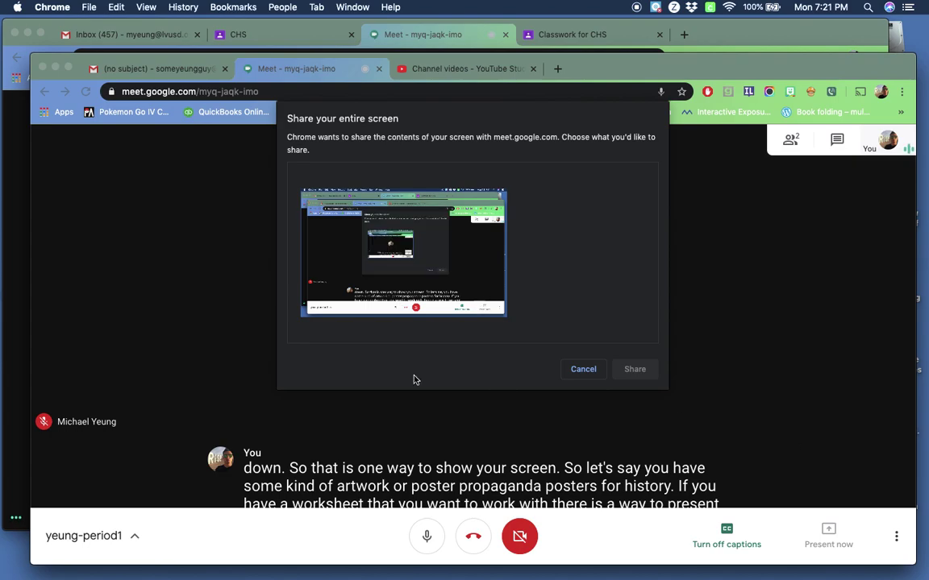
{"action": "left_click", "coordinate": [636, 368]}
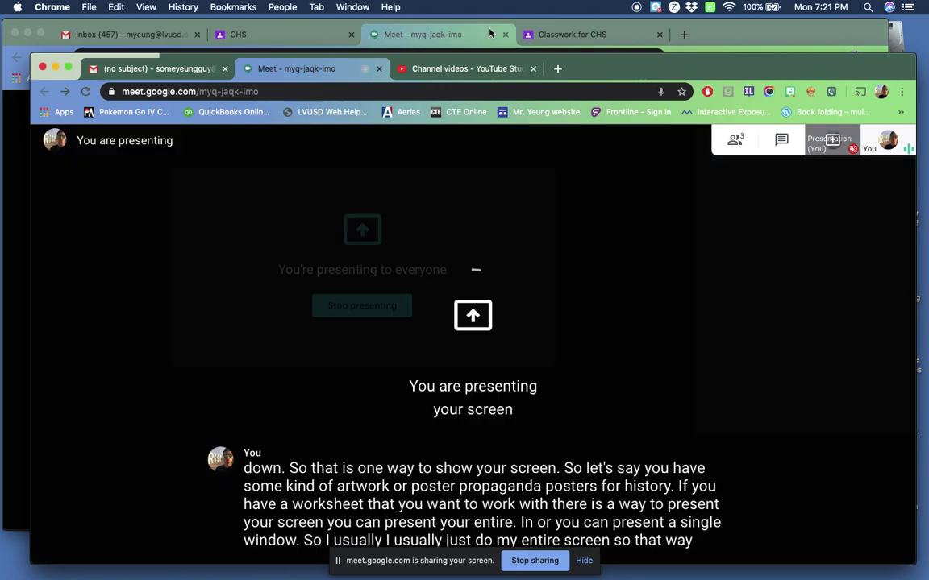
Check the shared screen from the other account, then stop presenting and return to that account's call window
{"action": "left_click", "coordinate": [460, 35]}
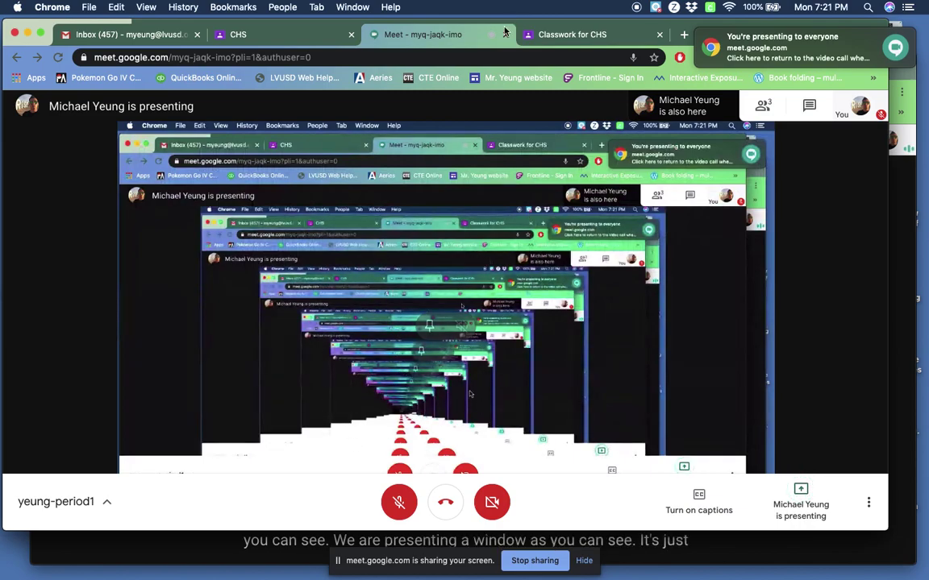
{"action": "key", "text": "super+grave"}
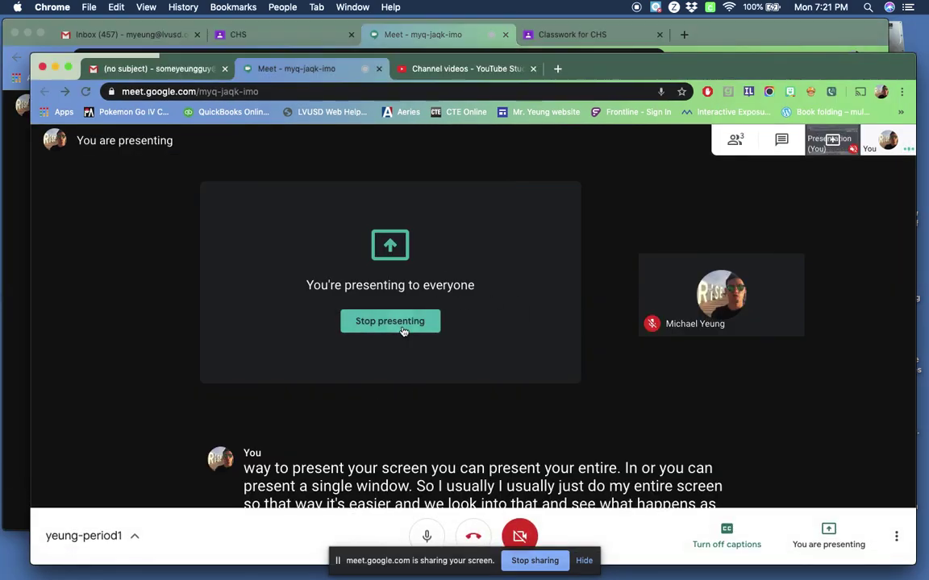
{"action": "left_click", "coordinate": [403, 327]}
{"action": "left_click", "coordinate": [461, 34]}
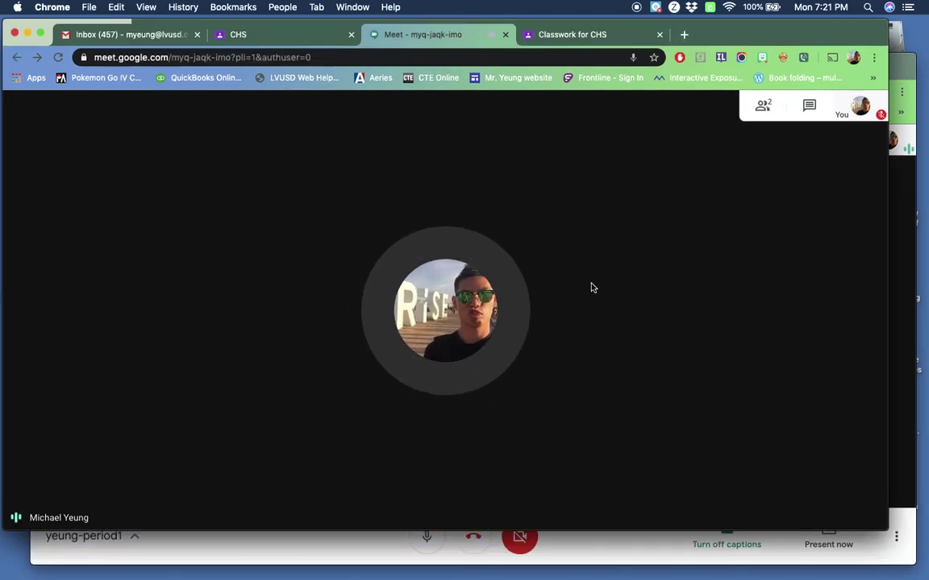
{"action": "mouse_move", "coordinate": [620, 225]}
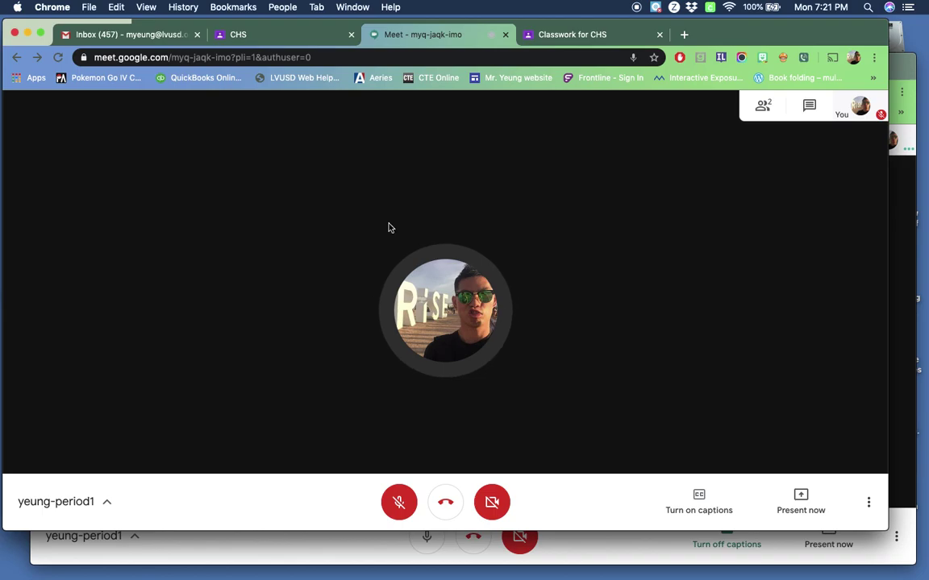
{"action": "left_click", "coordinate": [761, 108]}
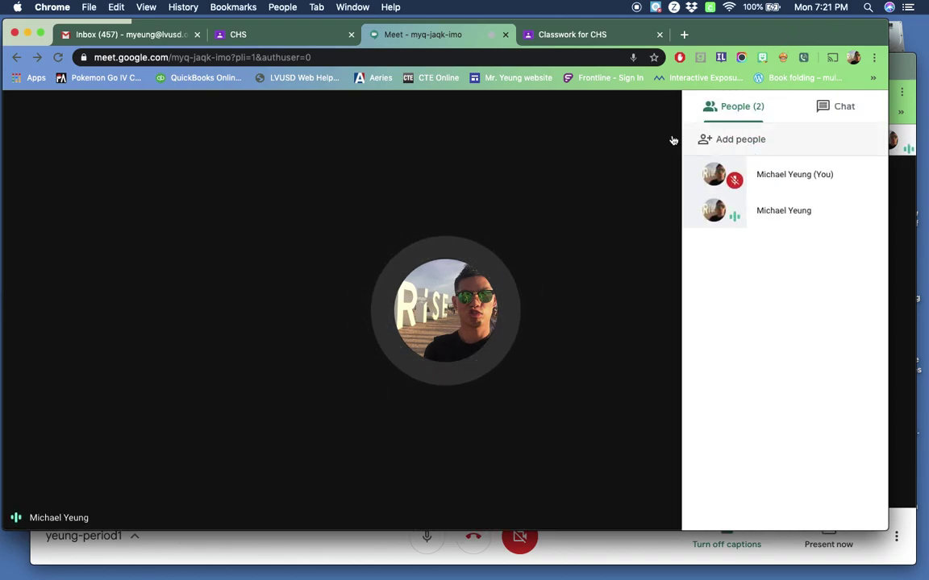
{"action": "left_click", "coordinate": [628, 208]}
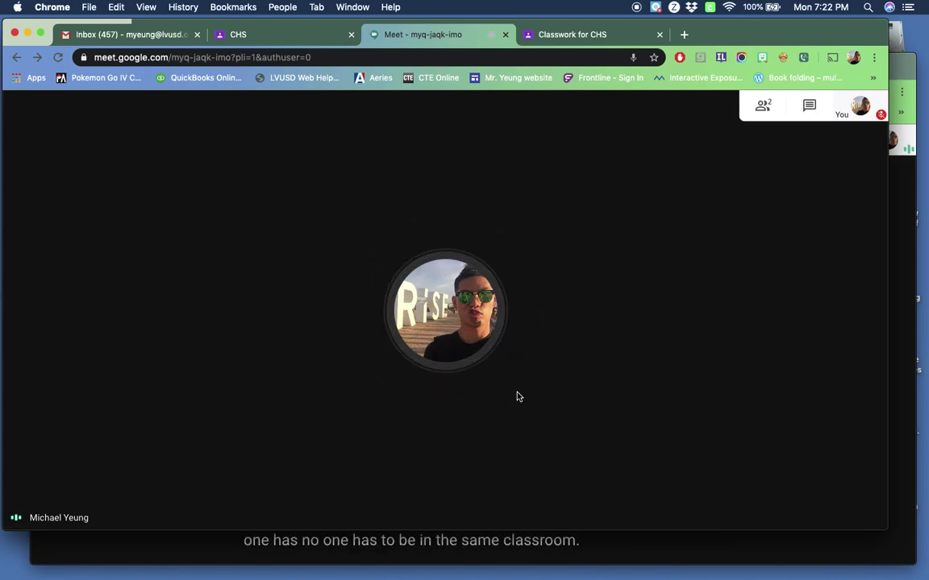
{"action": "mouse_move", "coordinate": [566, 298]}
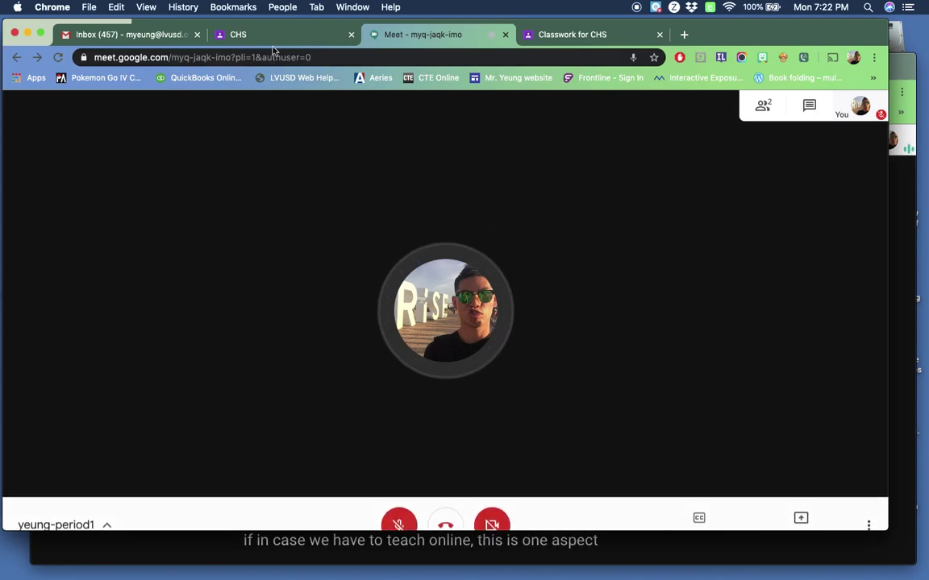
{"action": "left_click", "coordinate": [43, 501]}
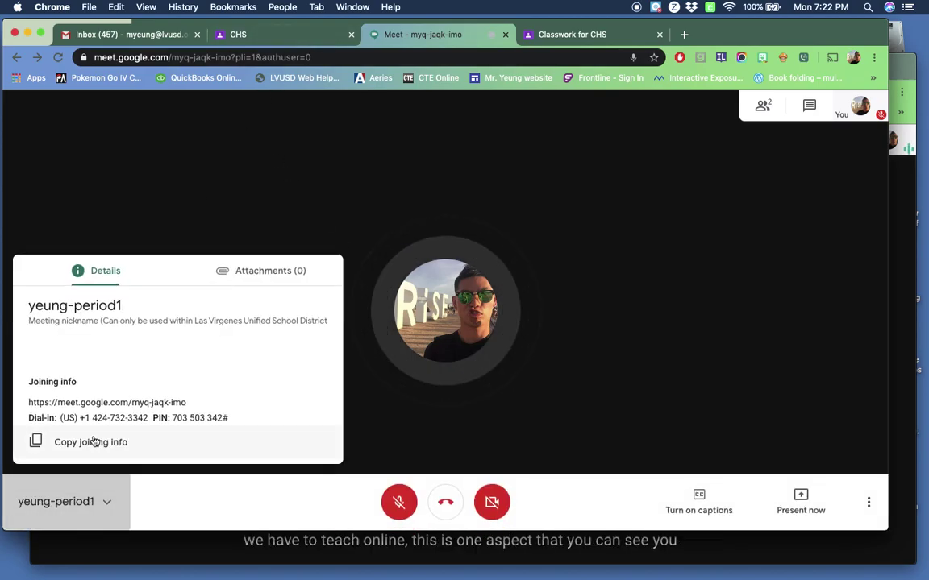
{"action": "left_click", "coordinate": [242, 34]}
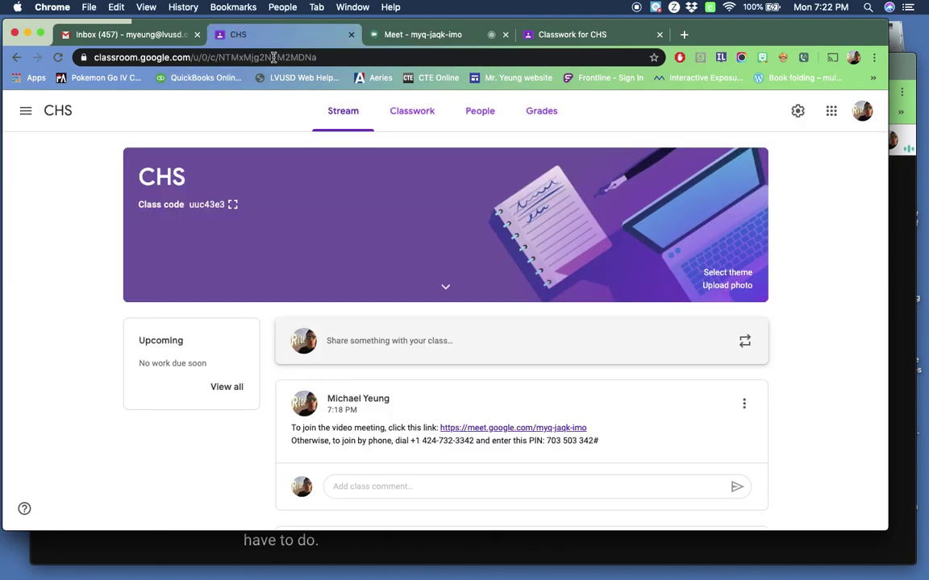
{"action": "scroll", "coordinate": [428, 395], "scroll_direction": "down", "scroll_amount": 2}
{"action": "scroll", "coordinate": [519, 357], "scroll_direction": "up", "scroll_amount": 2}
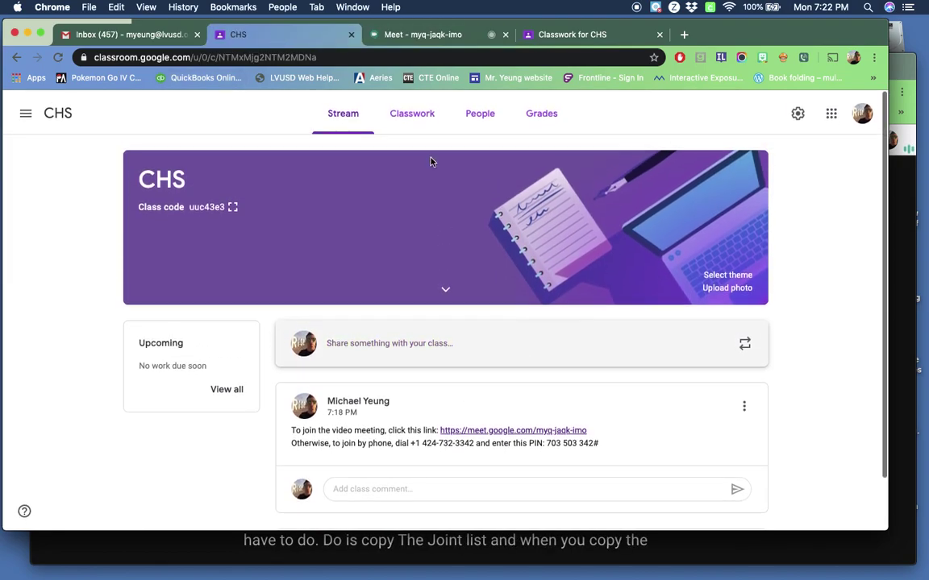
{"action": "left_click", "coordinate": [415, 111]}
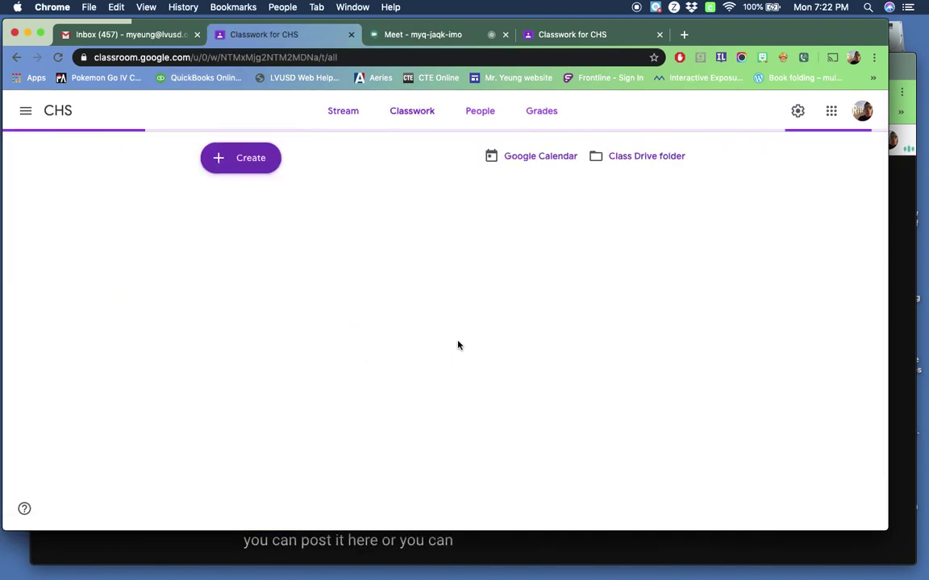
{"action": "left_click", "coordinate": [342, 110]}
{"action": "scroll", "coordinate": [359, 345], "scroll_direction": "down", "scroll_amount": 2}
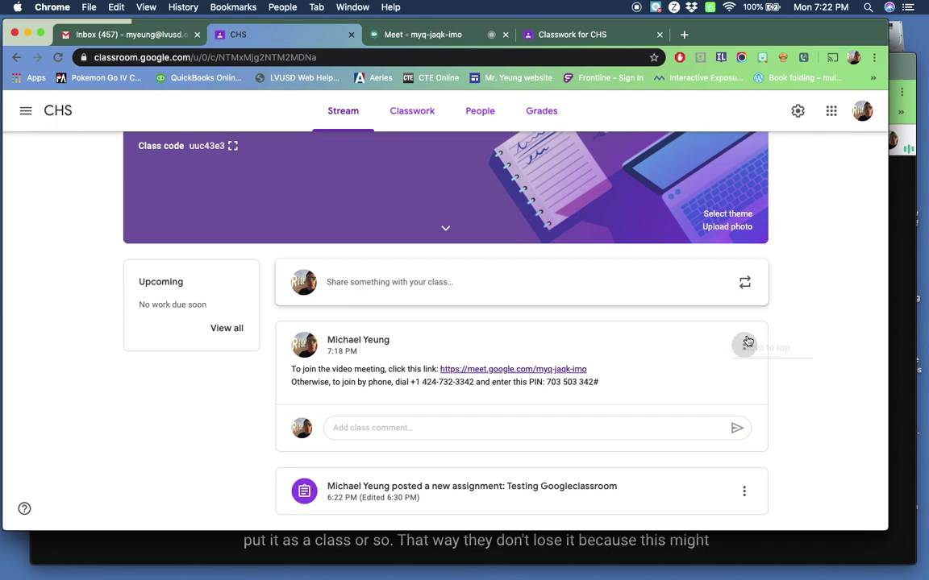
{"action": "left_click", "coordinate": [744, 345]}
{"action": "left_click", "coordinate": [790, 343]}
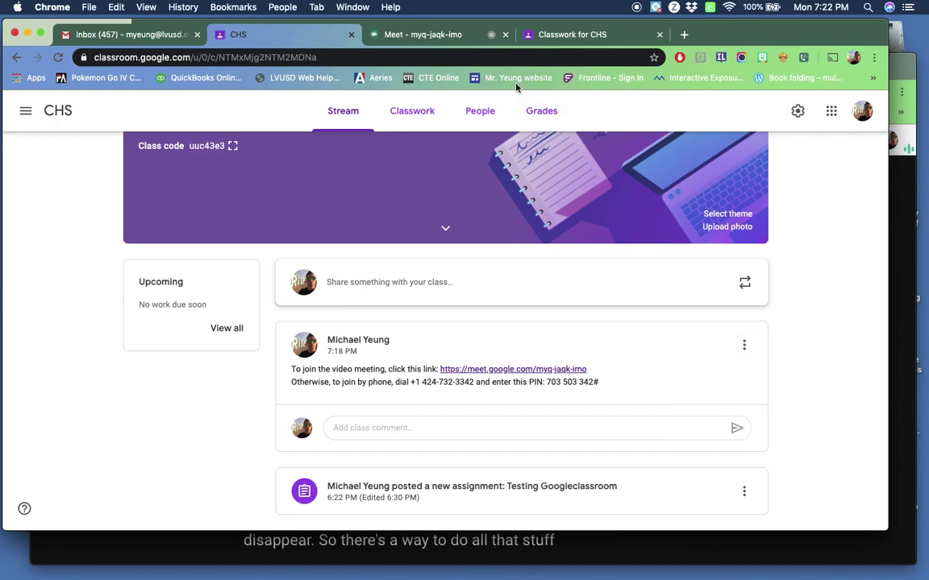
{"action": "left_click", "coordinate": [425, 36]}
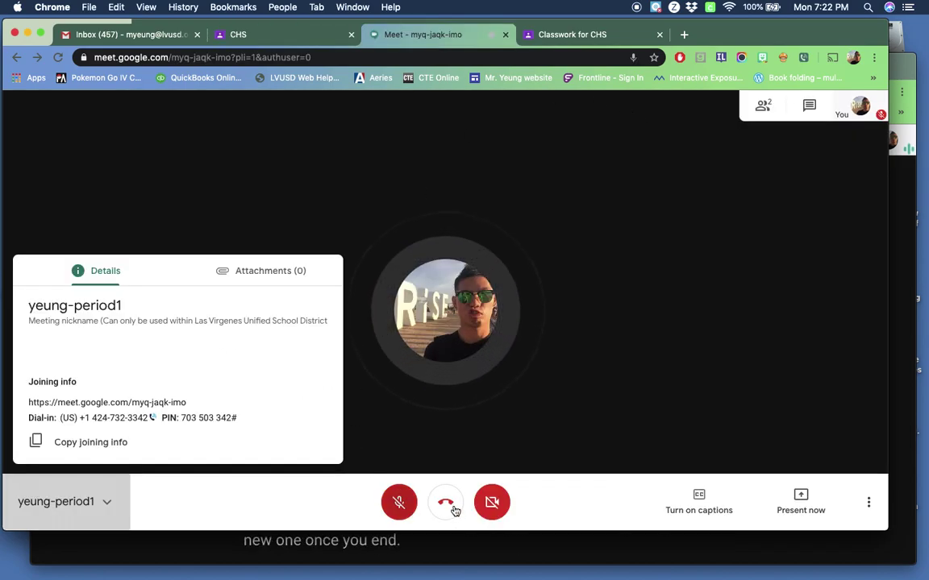
Leave the call from the other account's window and close its meeting page
{"action": "left_click", "coordinate": [516, 556]}
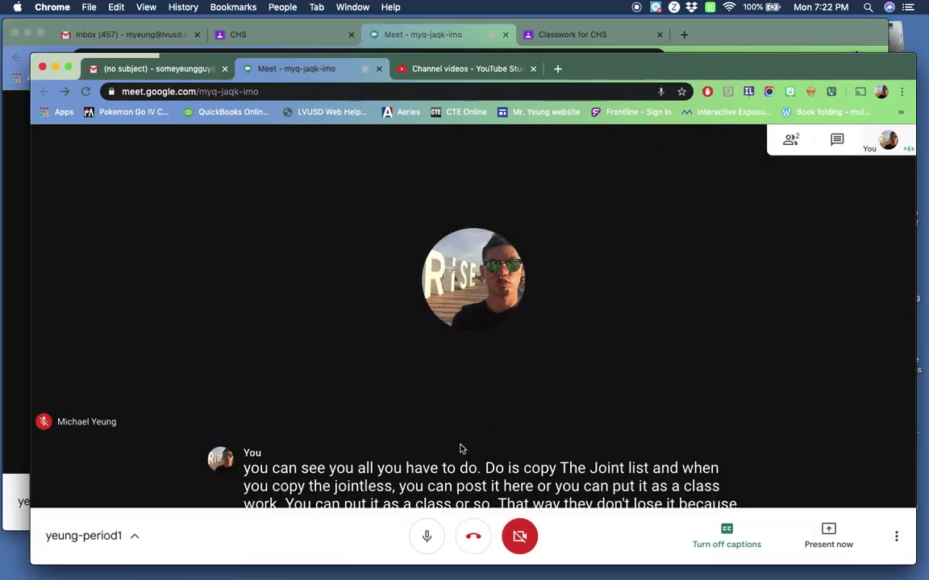
{"action": "left_click", "coordinate": [474, 538]}
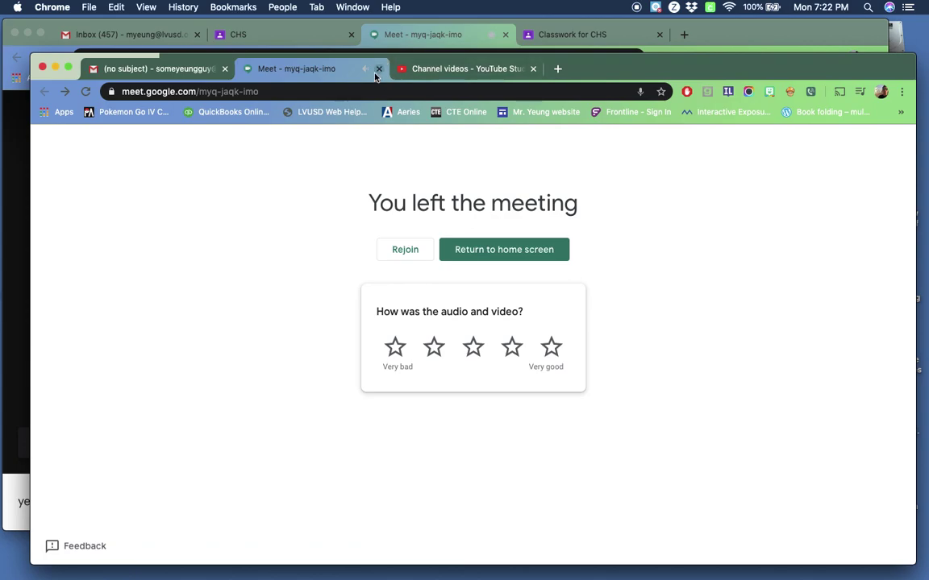
{"action": "left_click", "coordinate": [377, 70]}
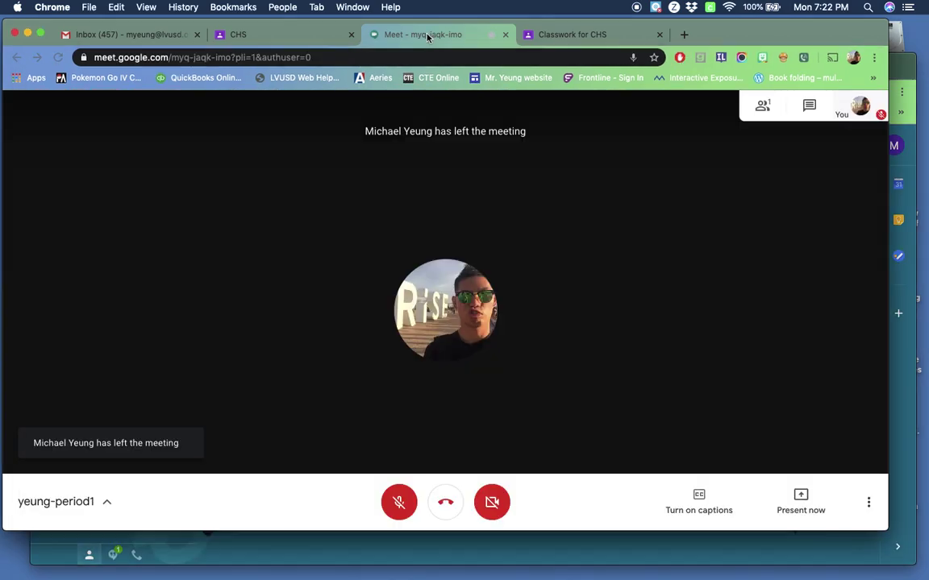
Close the remaining meeting tab and reopen the meeting from the CHS stream post's link
{"action": "left_click", "coordinate": [503, 35]}
{"action": "left_click", "coordinate": [291, 36]}
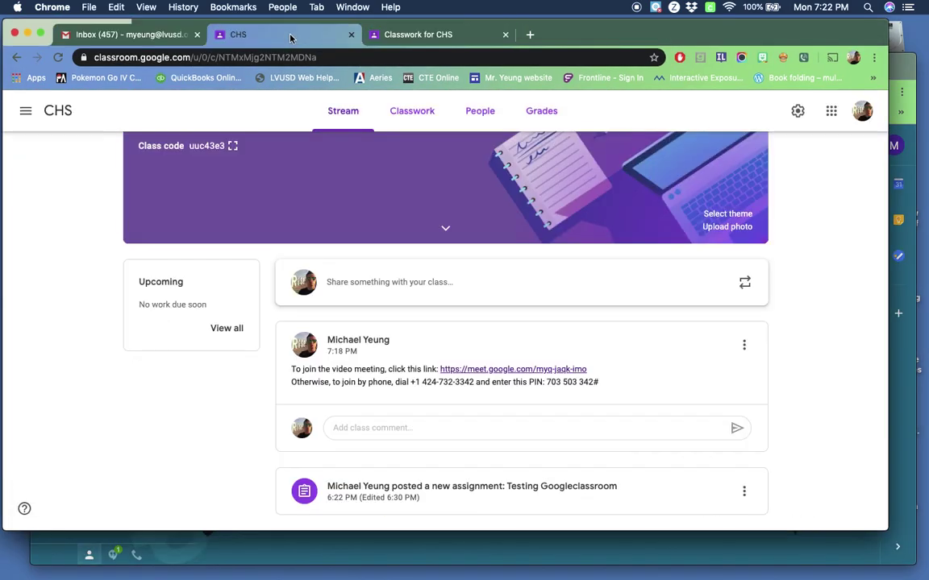
{"action": "left_click", "coordinate": [512, 356]}
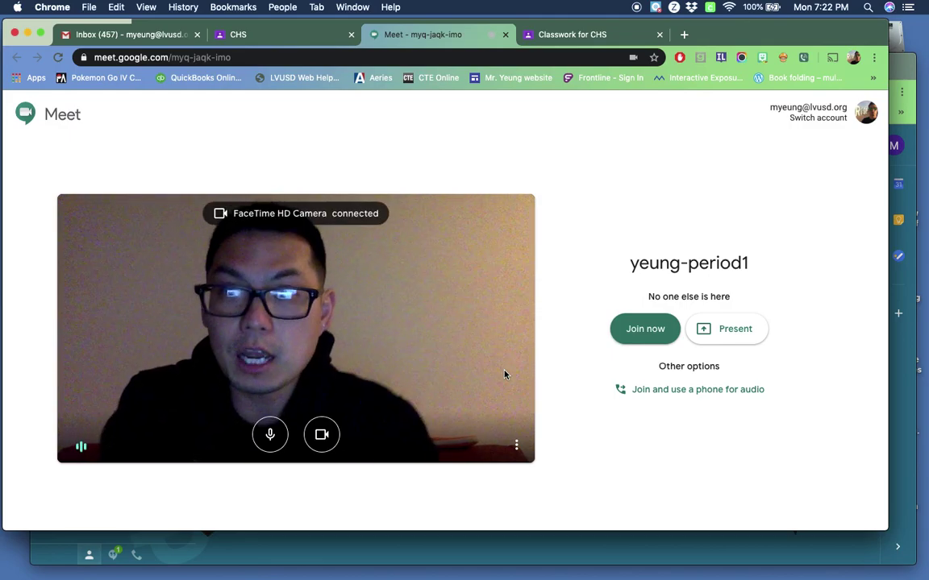
Close the Meet tab to return to the CHS stream, then select and deselect the post's dial-in PIN
{"action": "left_click", "coordinate": [505, 34]}
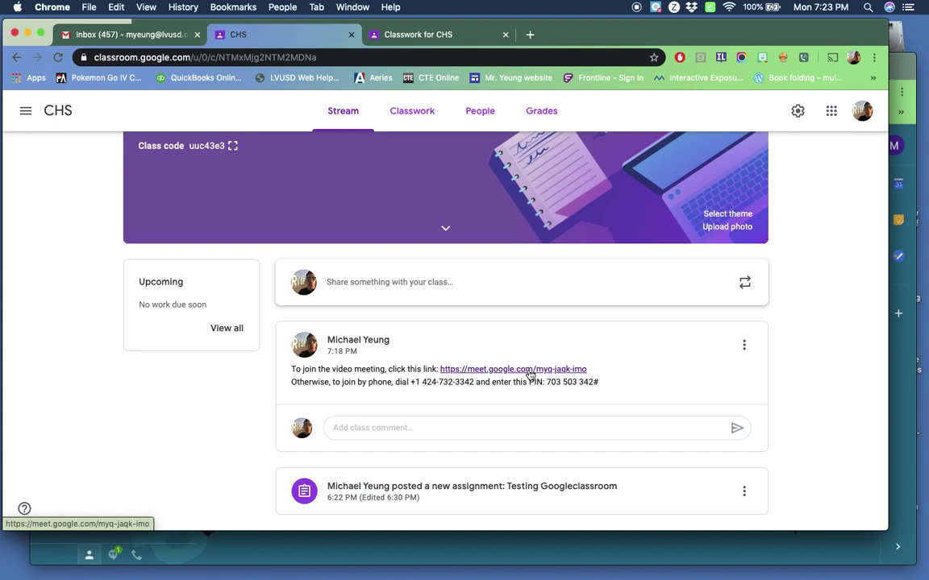
{"action": "left_click_drag", "start_coordinate": [599, 384], "coordinate": [549, 384]}
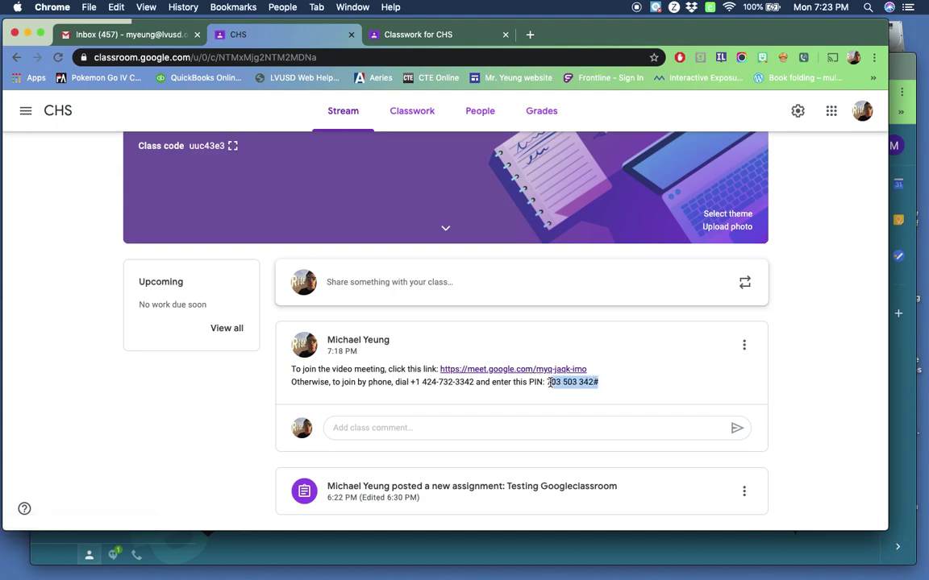
{"action": "left_click", "coordinate": [715, 377]}
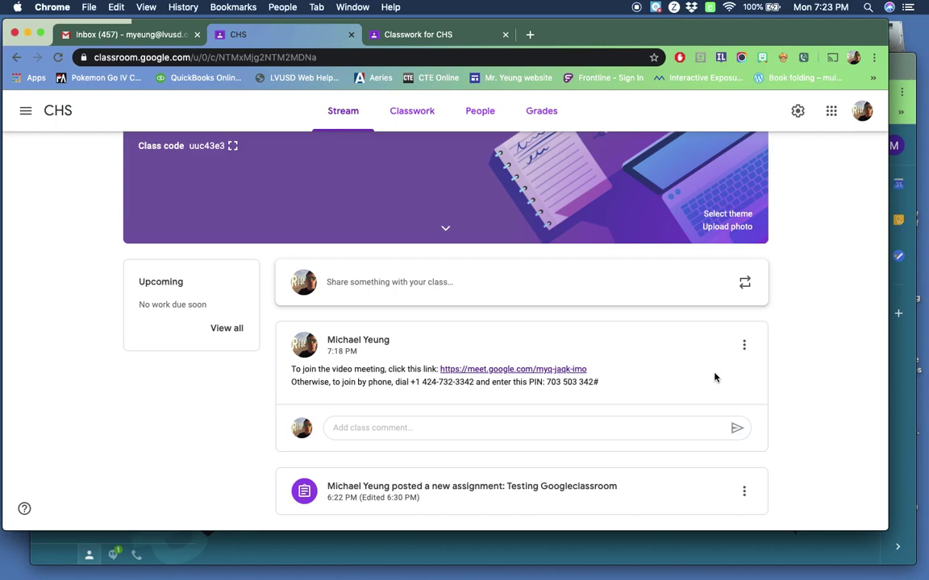